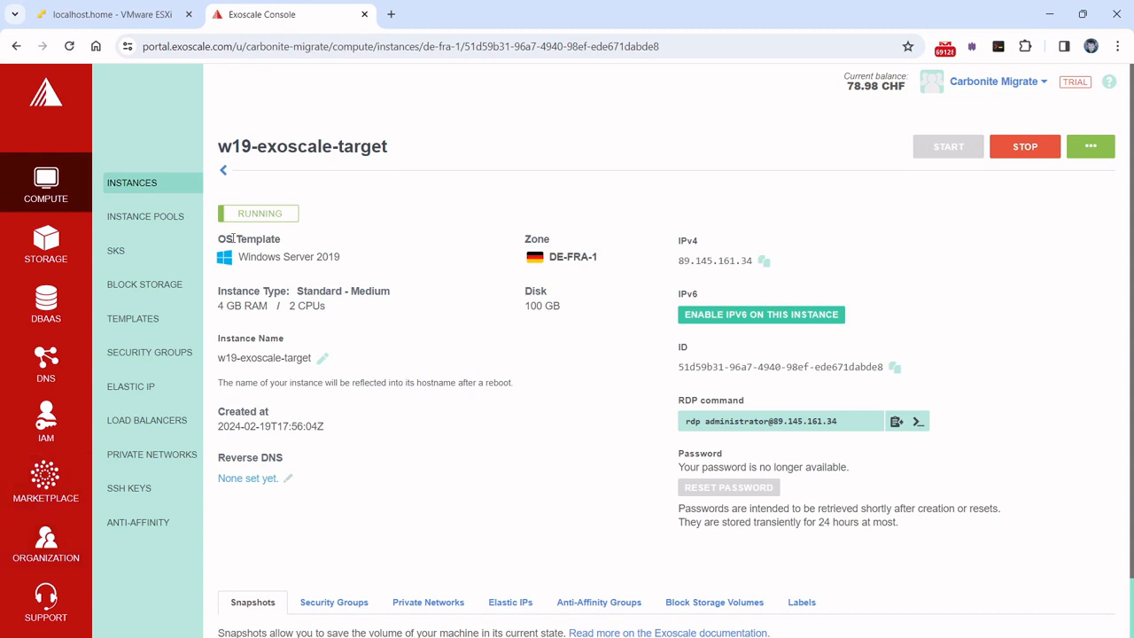
Check the w19-esx-source VM on the VMware ESXi host's browser tab
left_click(102, 15)
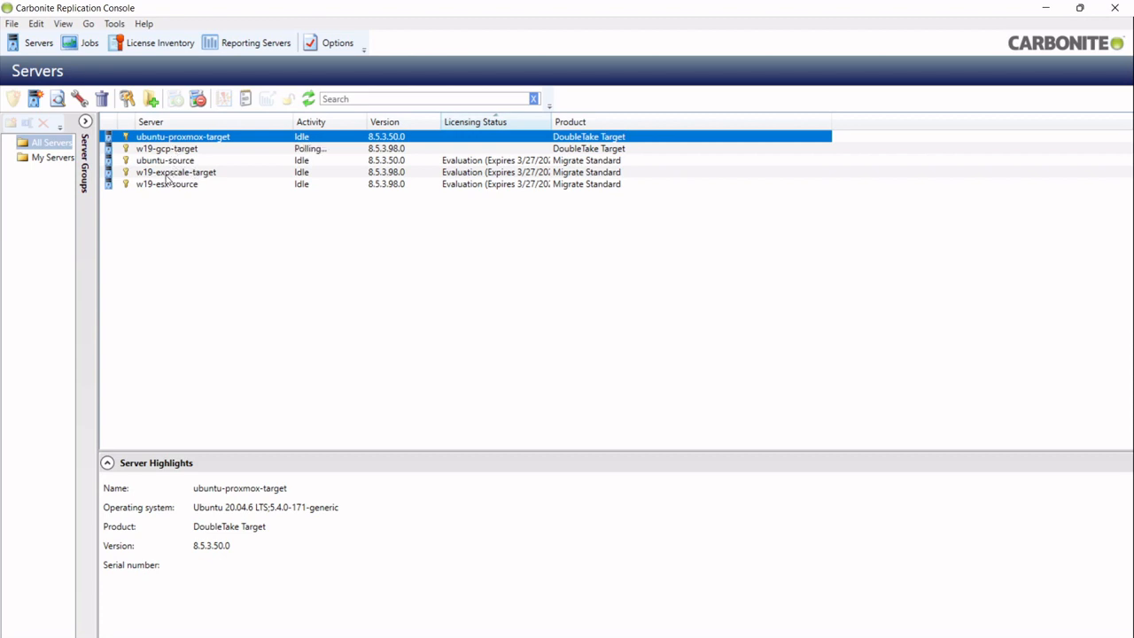
Remove the Migrate Standard evaluation licence from w19-exoscale-target's server properties and return to Servers
left_click(165, 186)
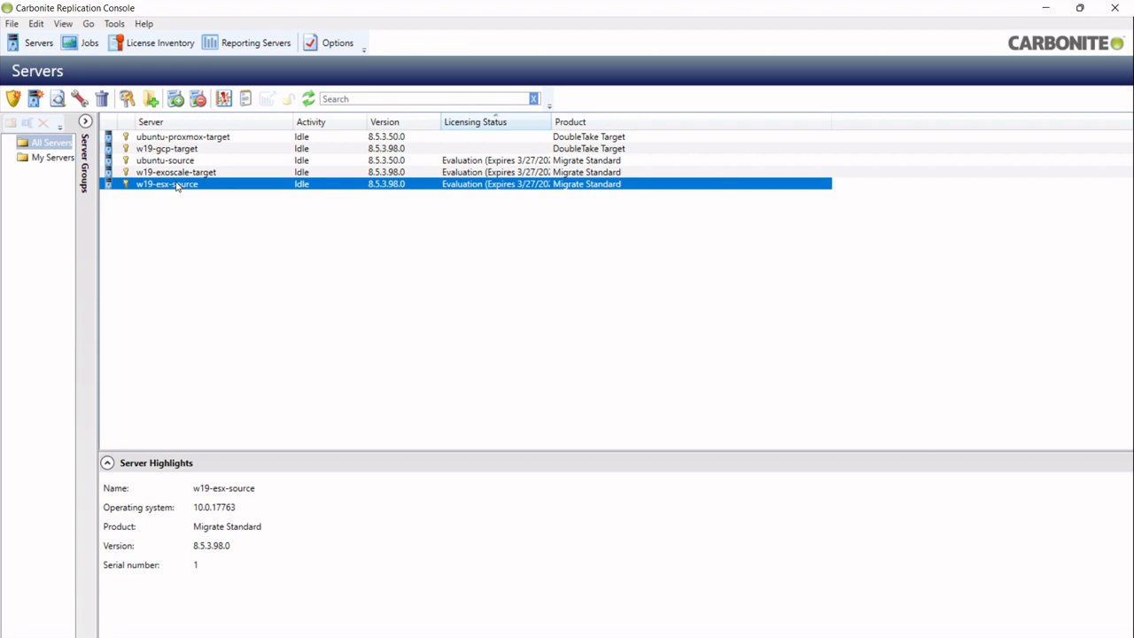
left_click(177, 176)
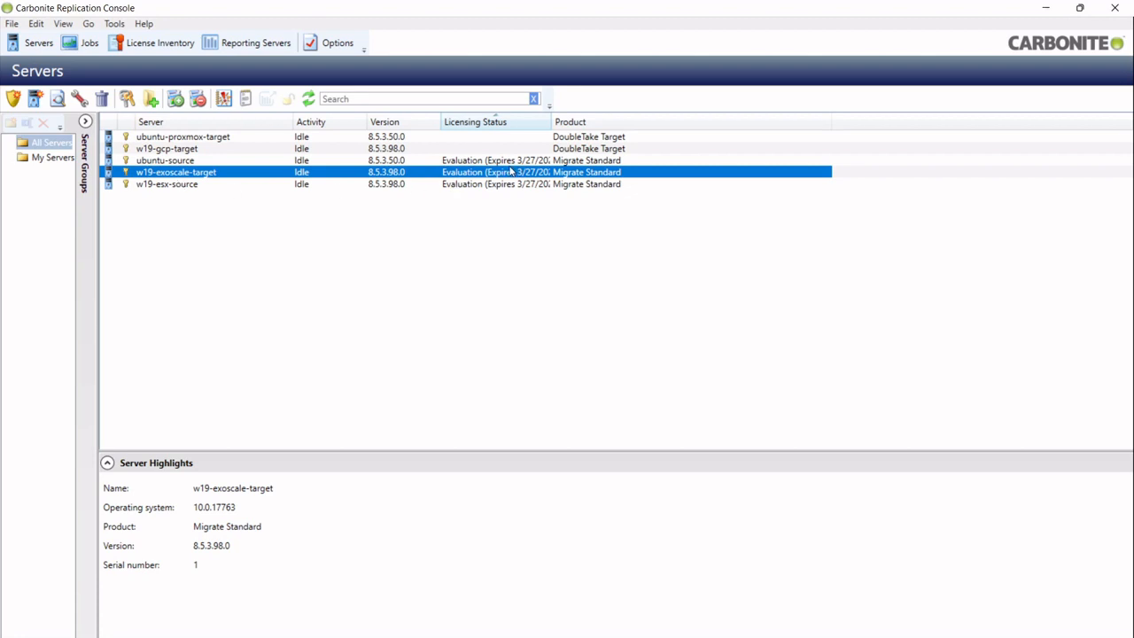
double_click(249, 179)
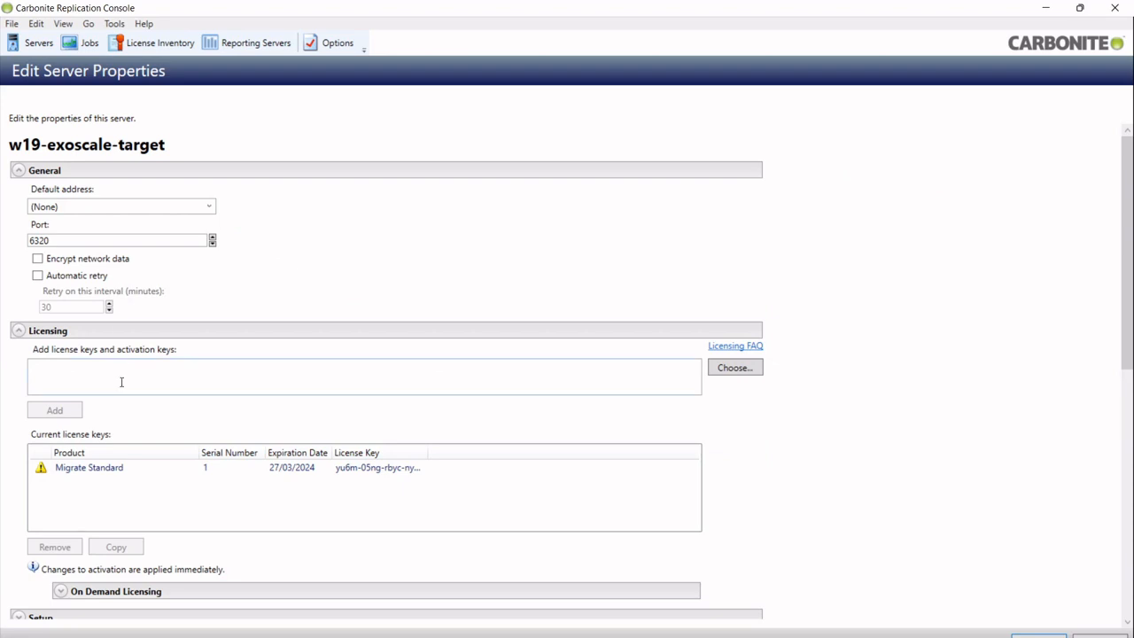
left_click(139, 474)
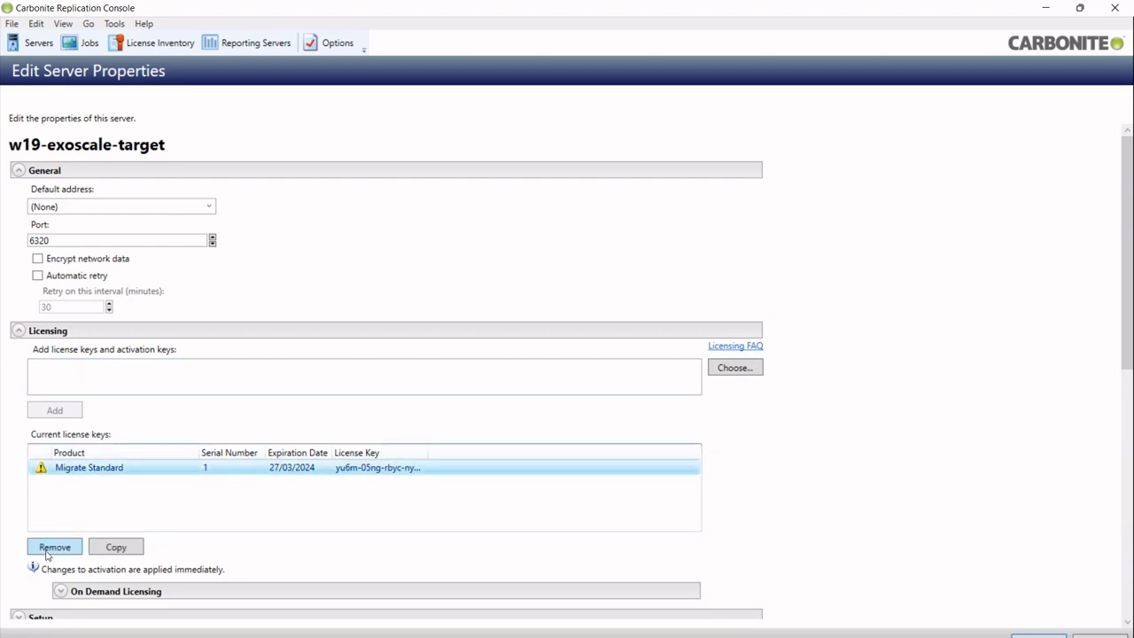
left_click(49, 553)
left_click(616, 398)
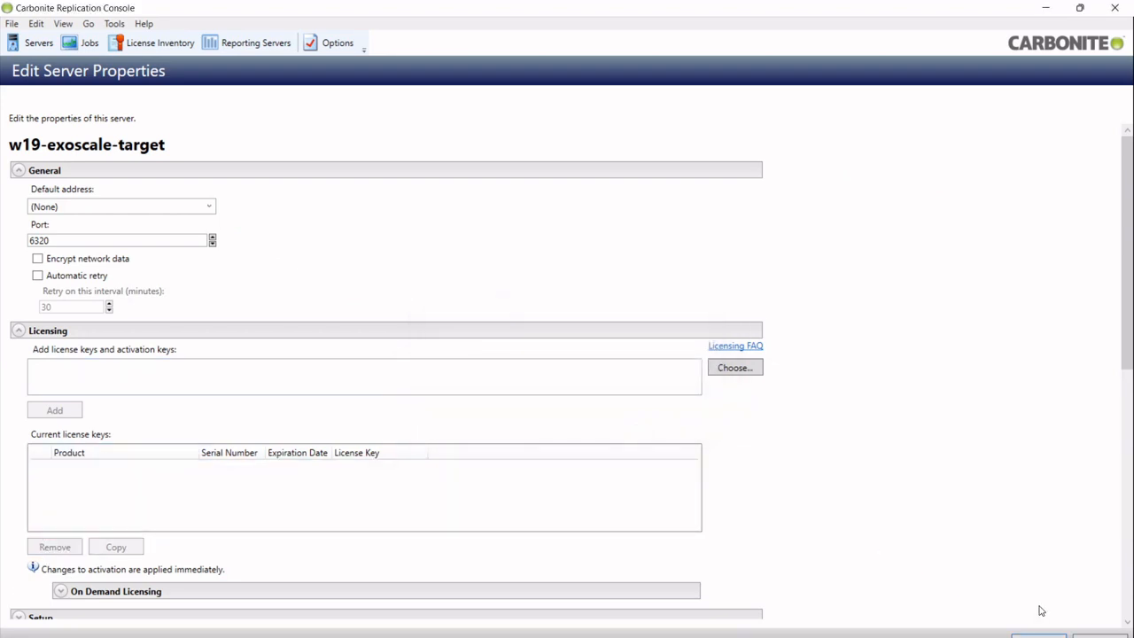
left_click(1037, 636)
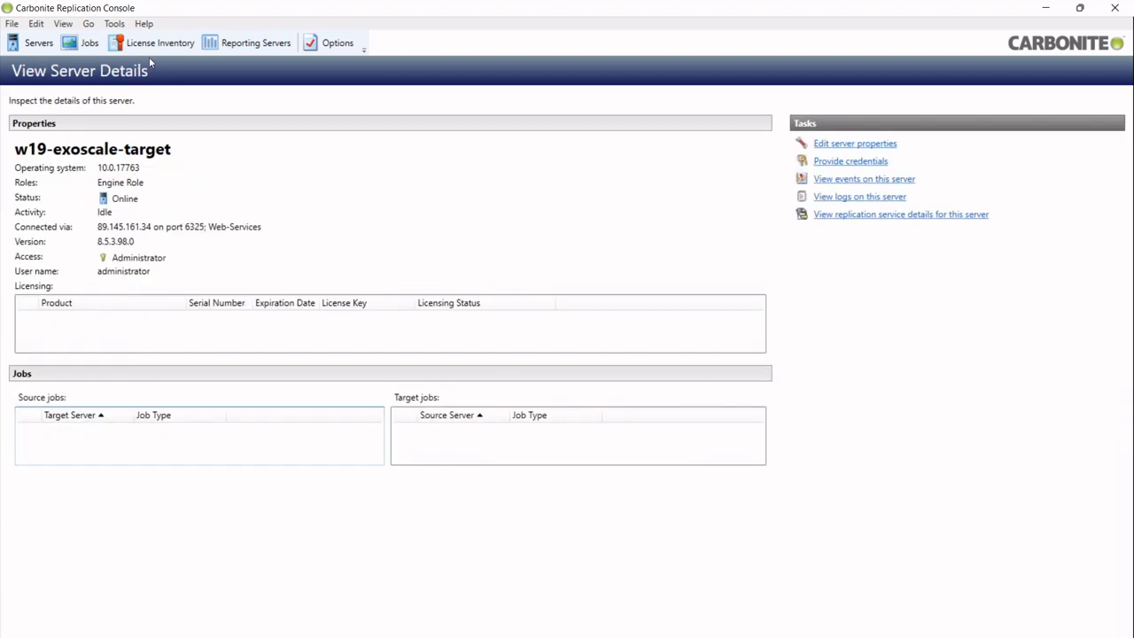
left_click(39, 42)
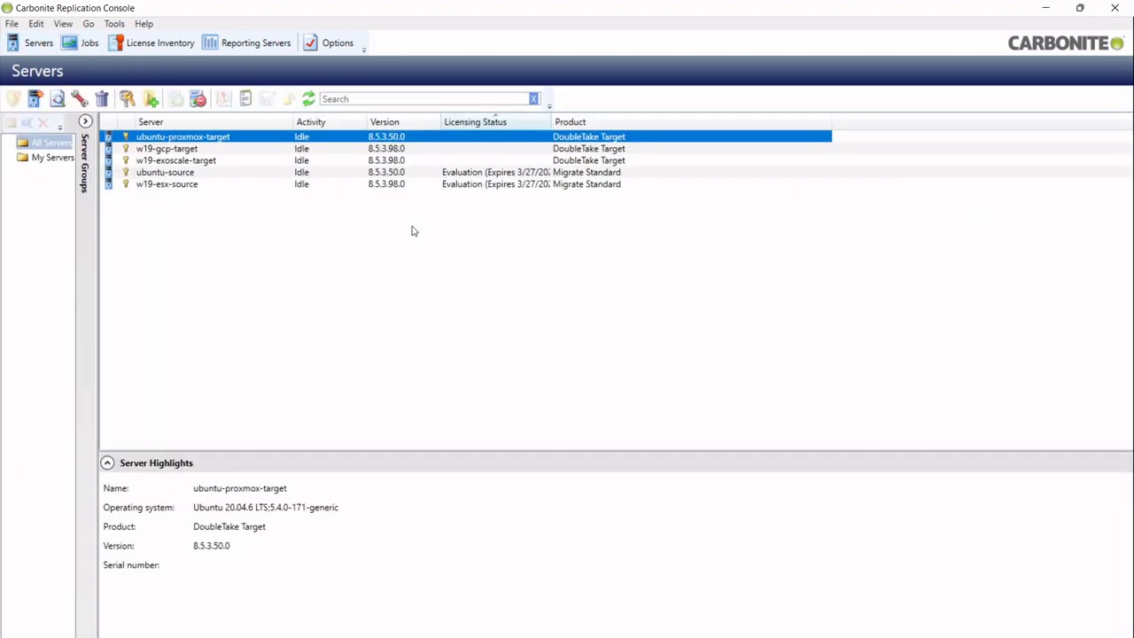
Start a Full Server Migration of w19-esx-source with its C: volume selected
left_click(191, 185)
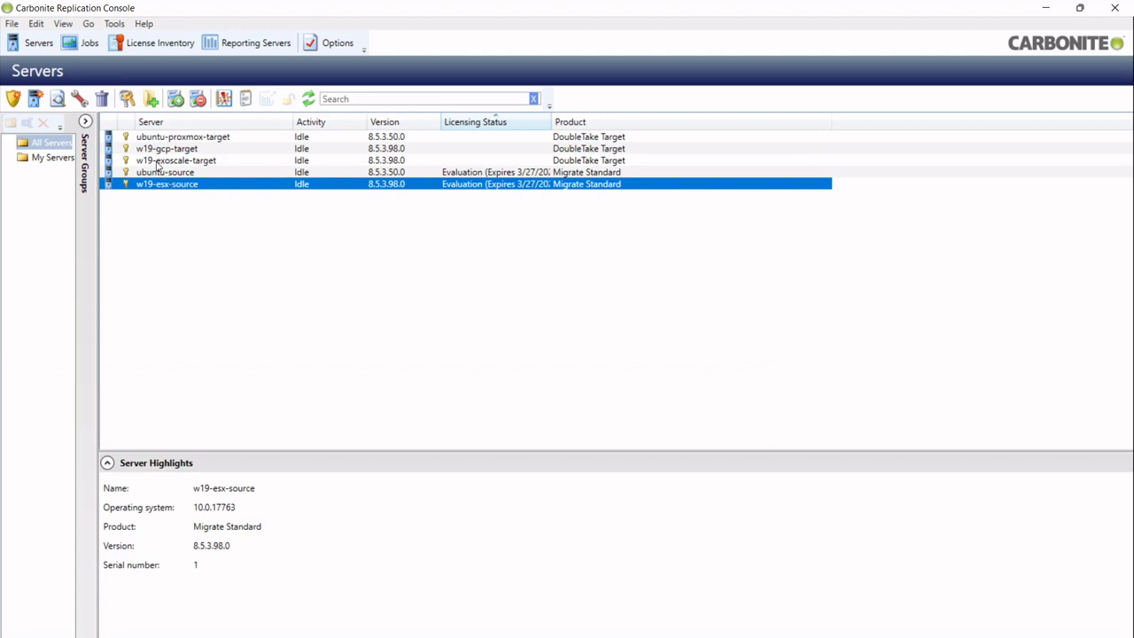
right_click(205, 185)
left_click(261, 217)
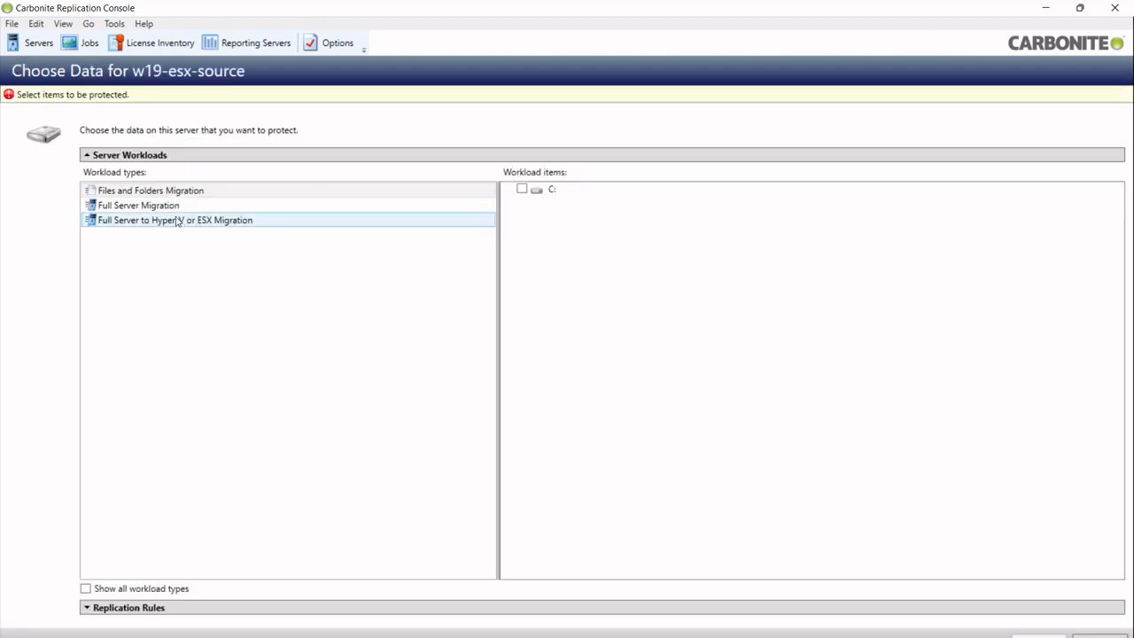
left_click(168, 207)
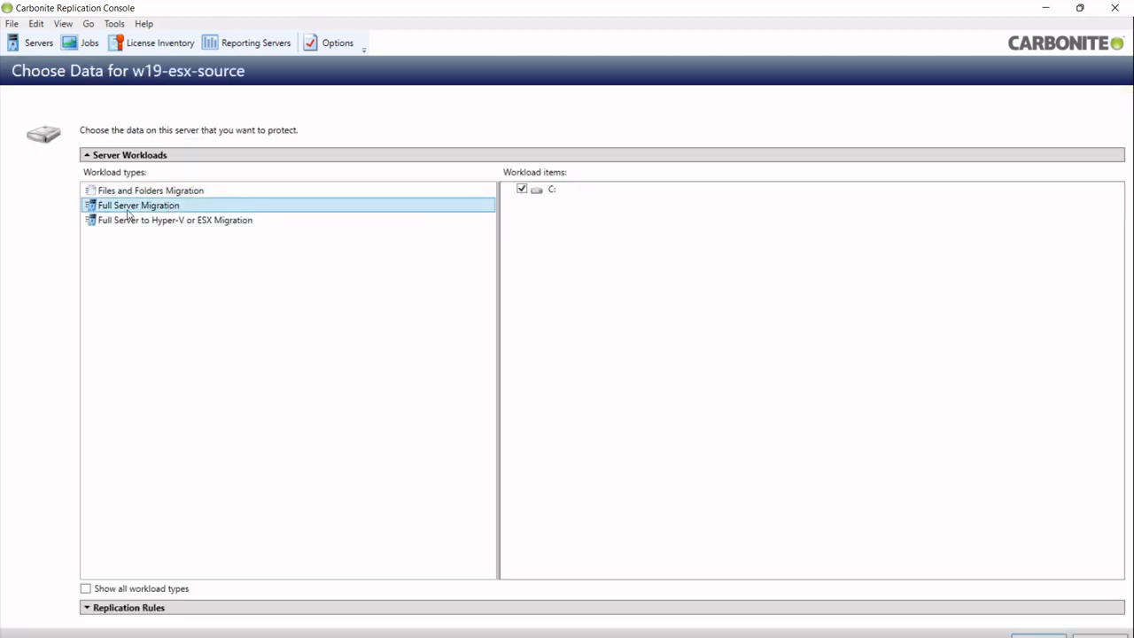
left_click(1039, 635)
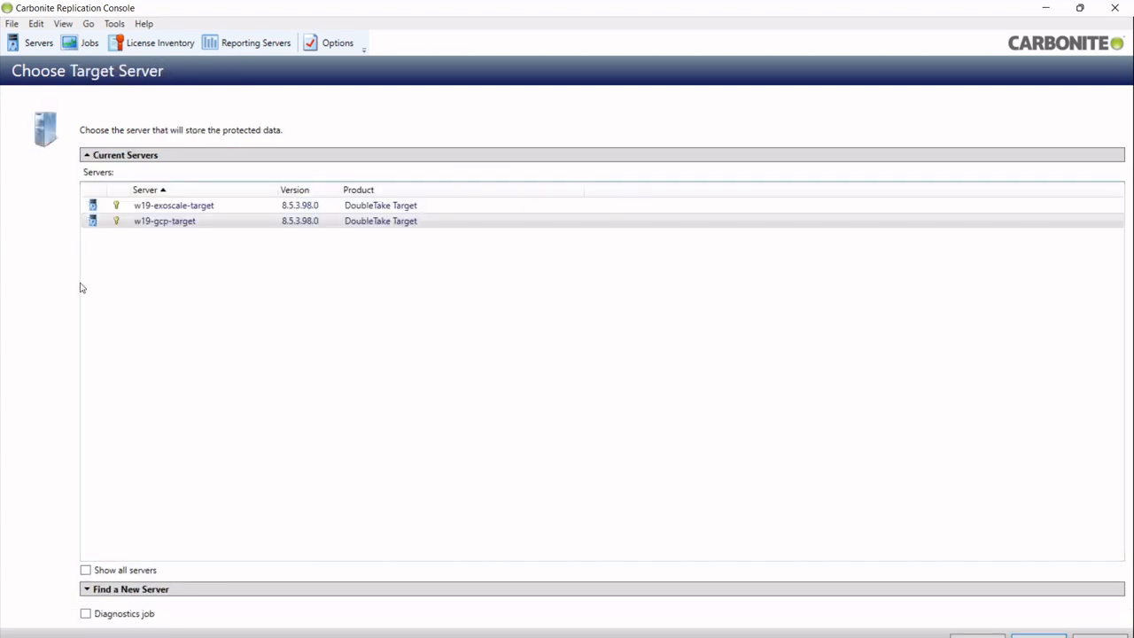
Choose w19-exoscale-target from Current Servers as the migration target
left_click(137, 209)
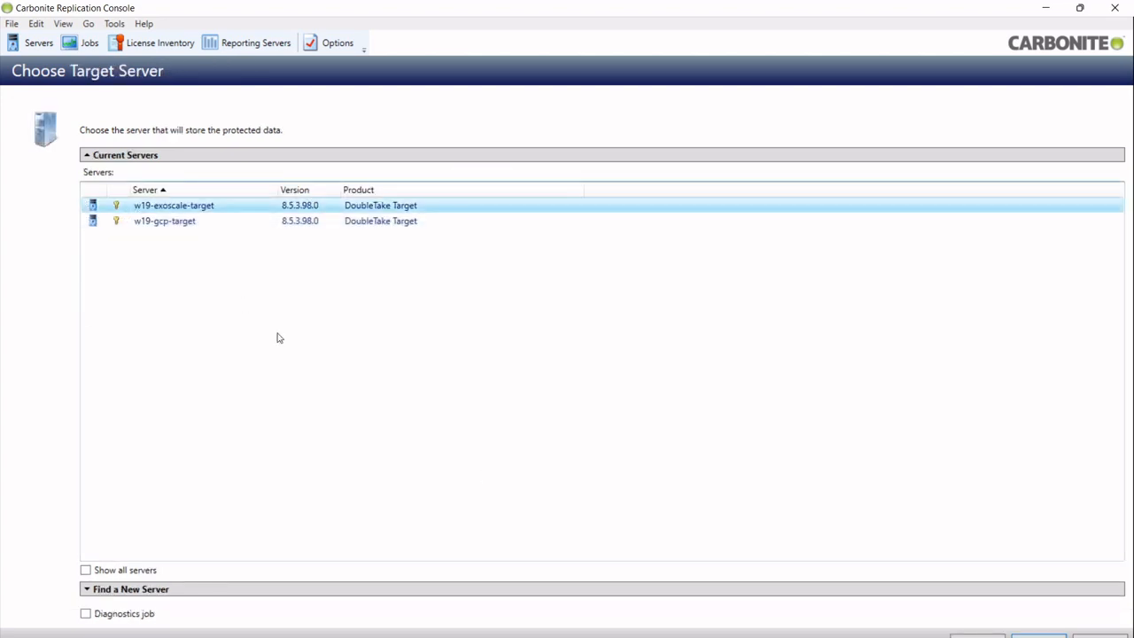
left_click(1039, 635)
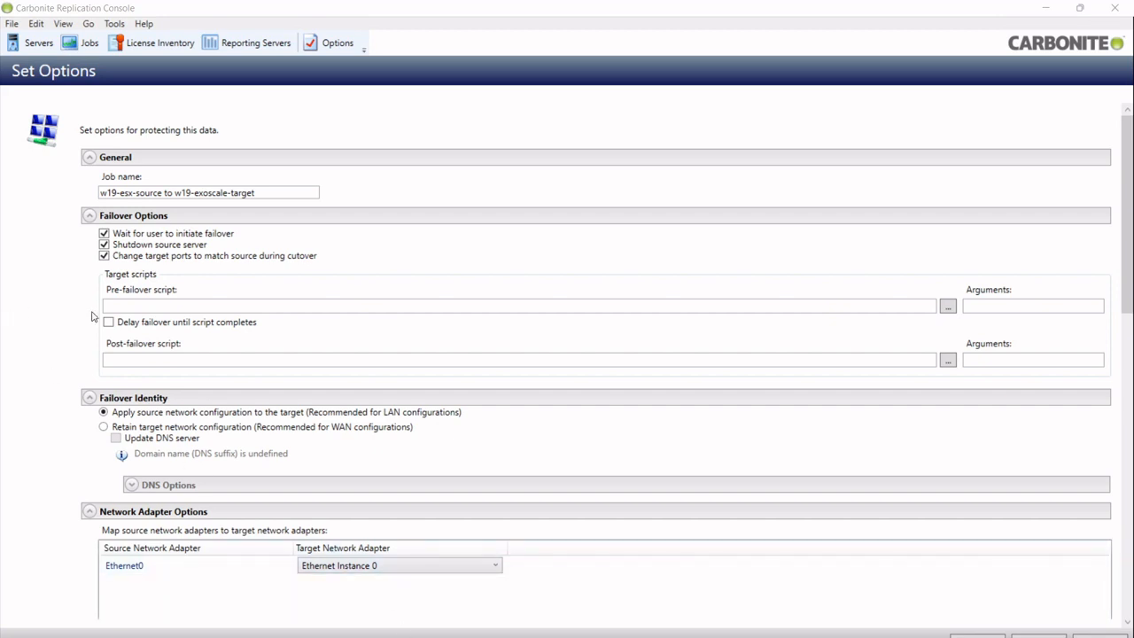
Retain the target's network configuration and enable Medium compression for the migration job
left_click(104, 427)
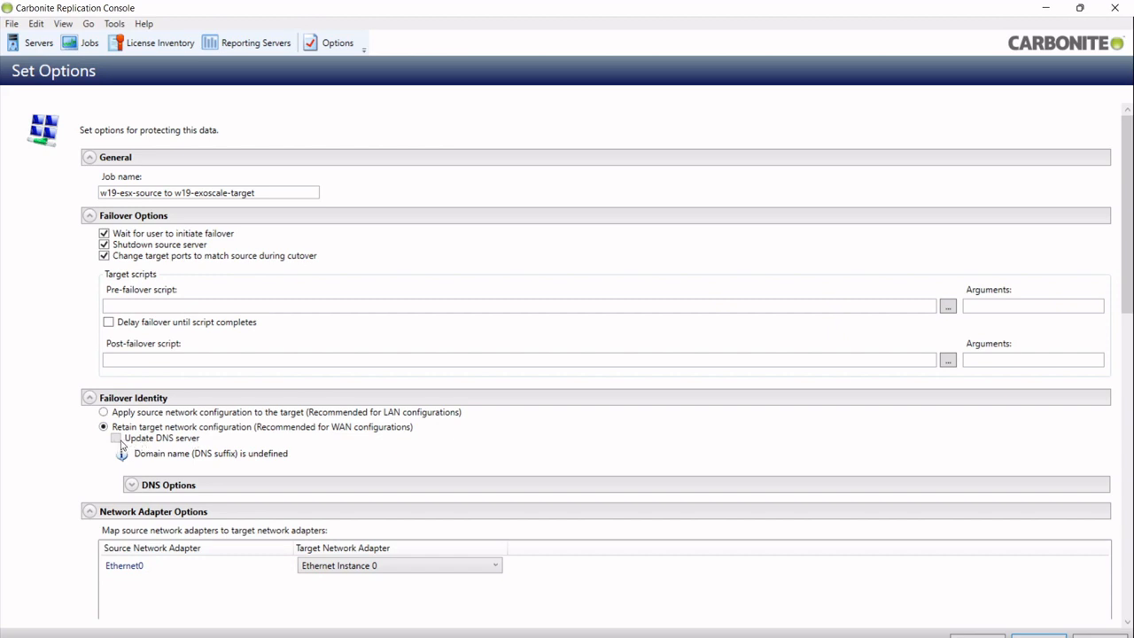
left_click(132, 486)
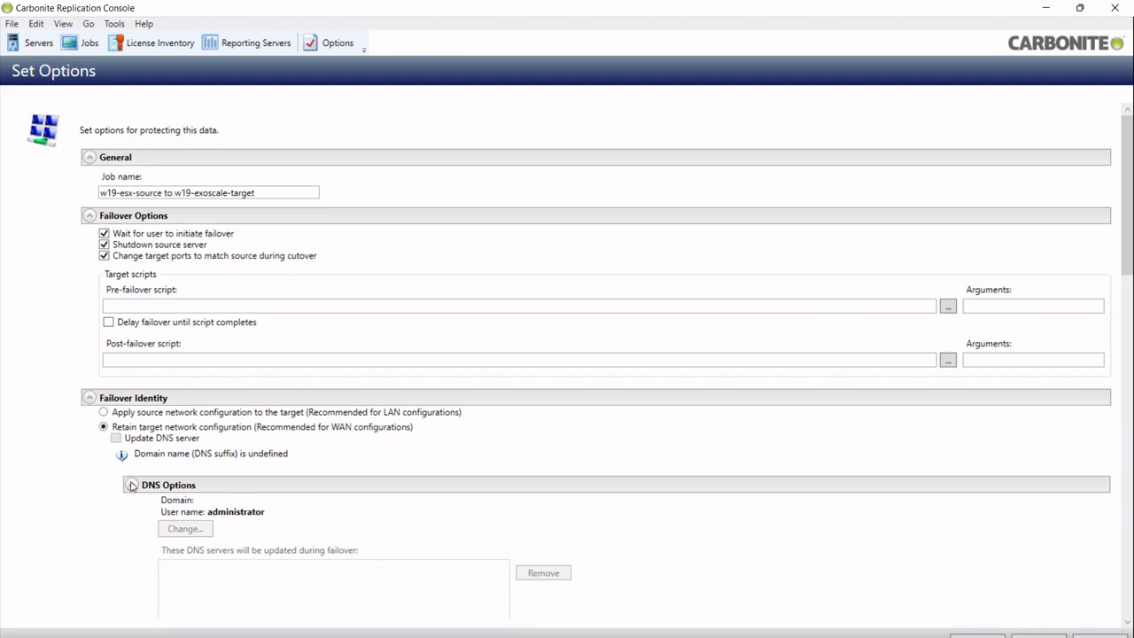
left_click(131, 486)
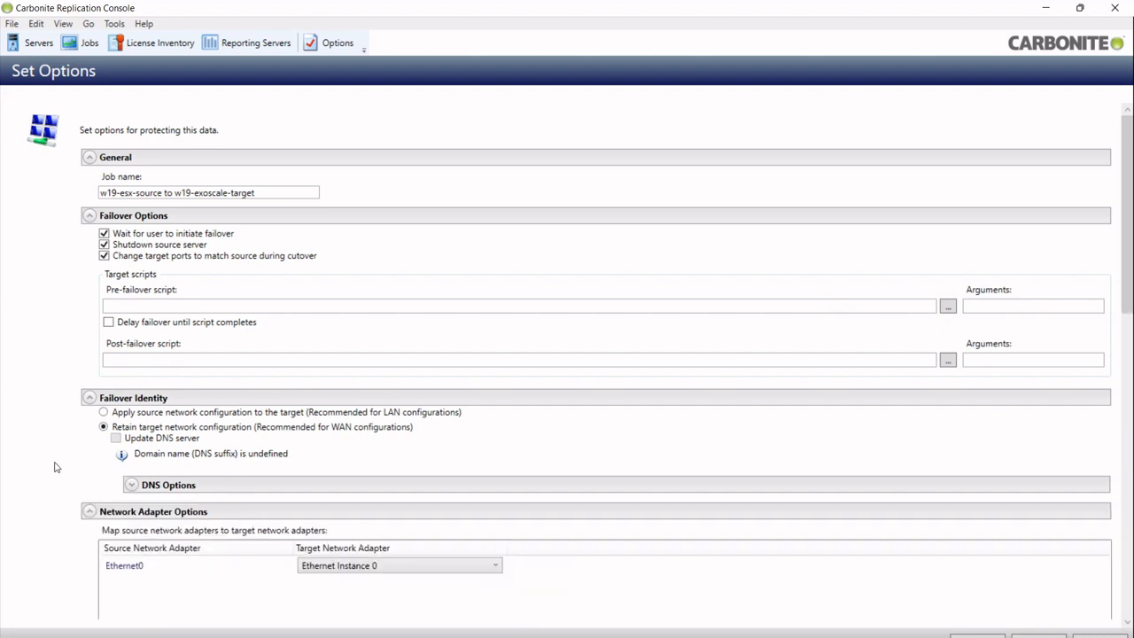
scroll(52, 465, "down", 1)
scroll(38, 487, "down", 1)
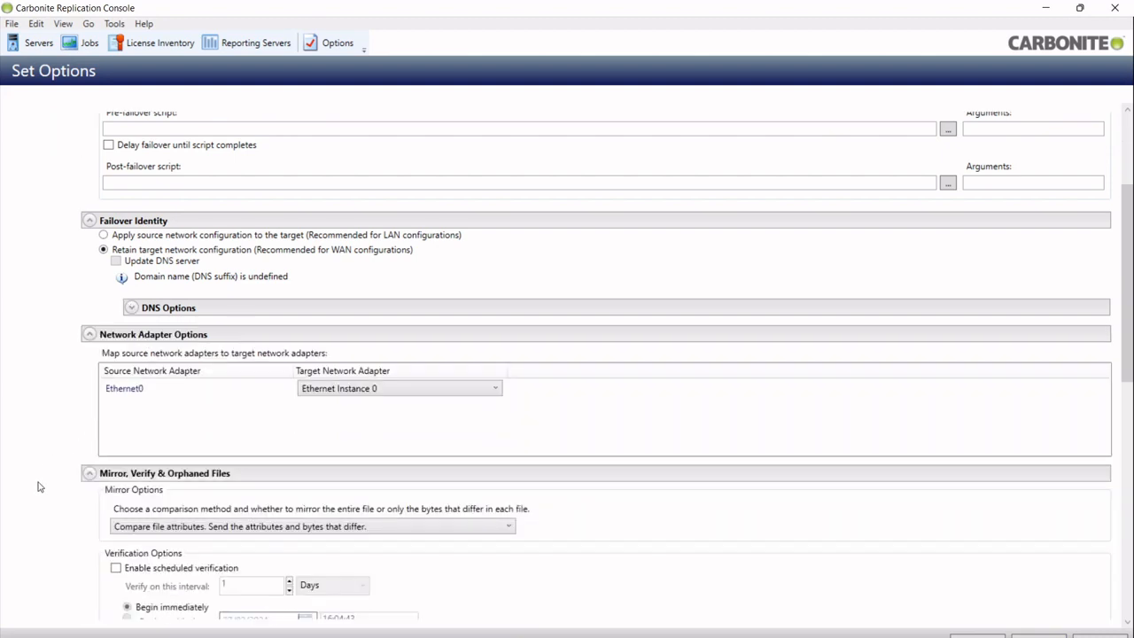
scroll(38, 486, "down", 3)
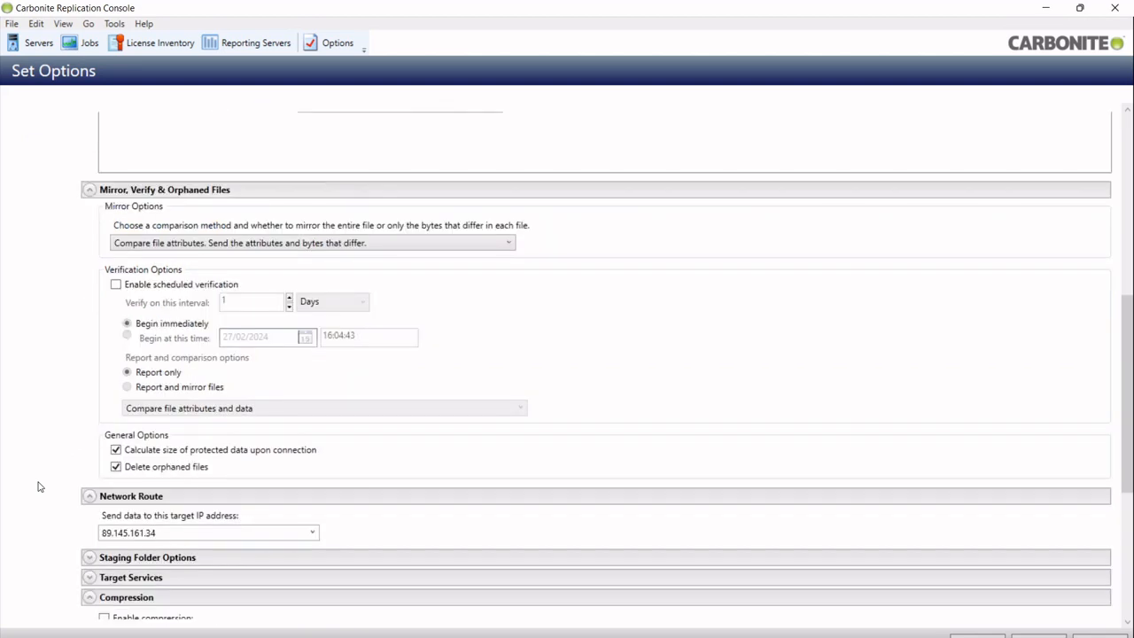
scroll(53, 515, "down", 1)
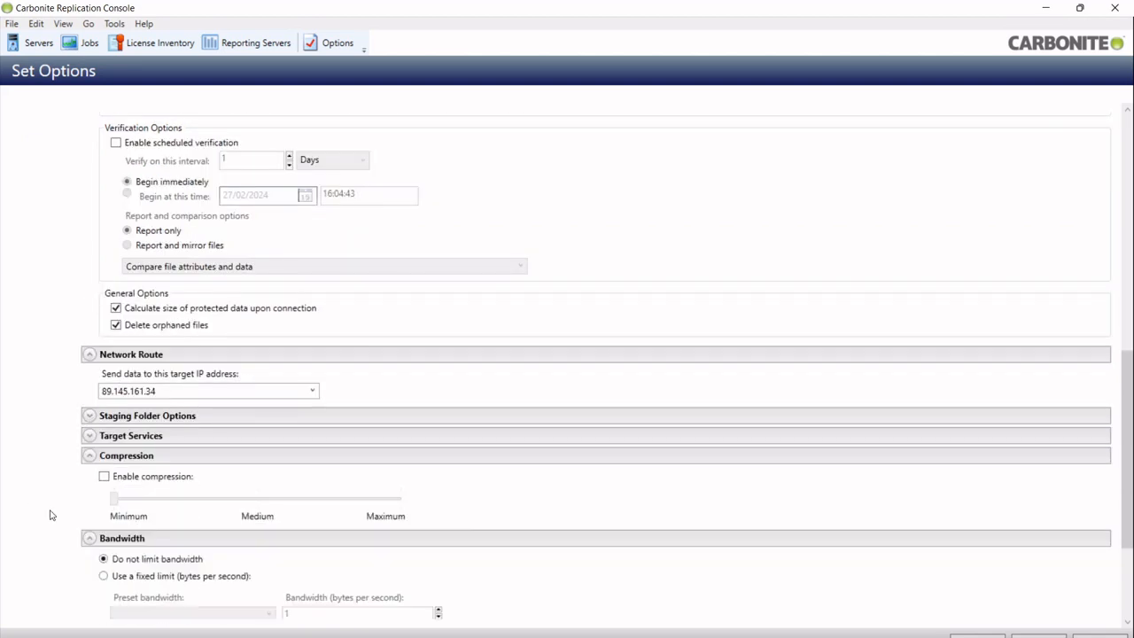
left_click(105, 476)
left_click(262, 508)
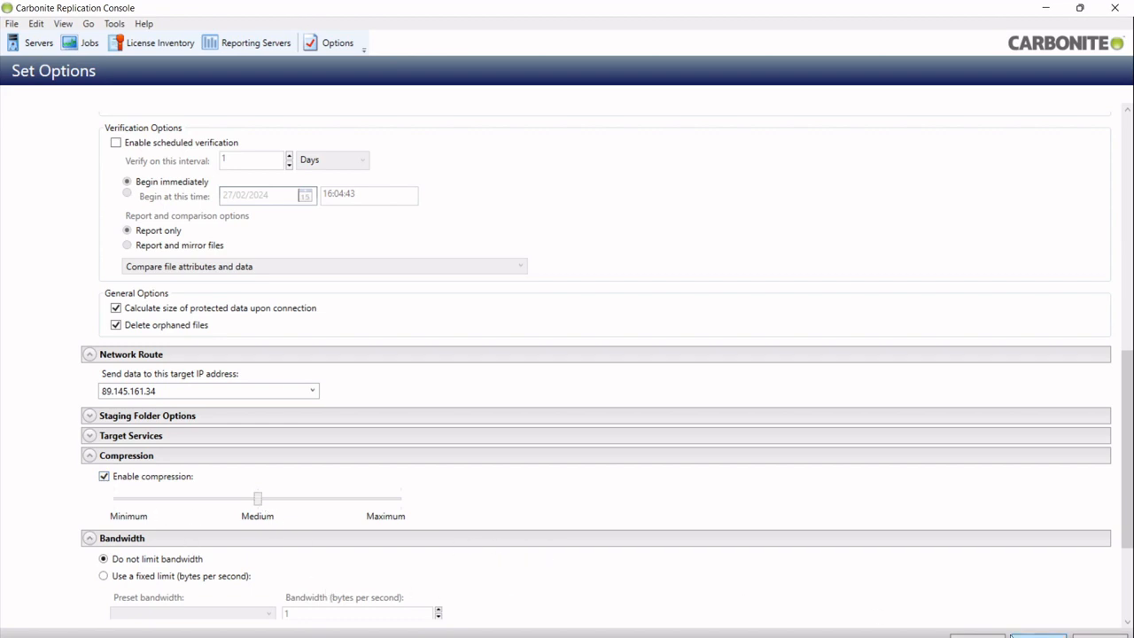
left_click(1014, 635)
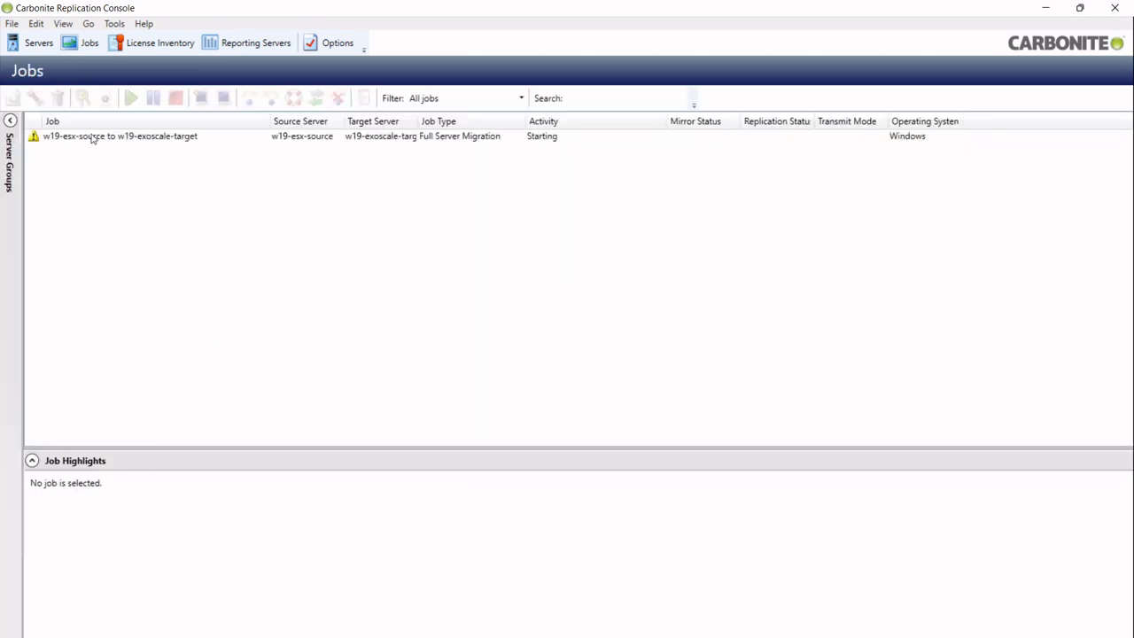
Review the job's mirroring progress in Job Highlights, then bring up the Bandwidth Calculator1 workbook
left_click(92, 136)
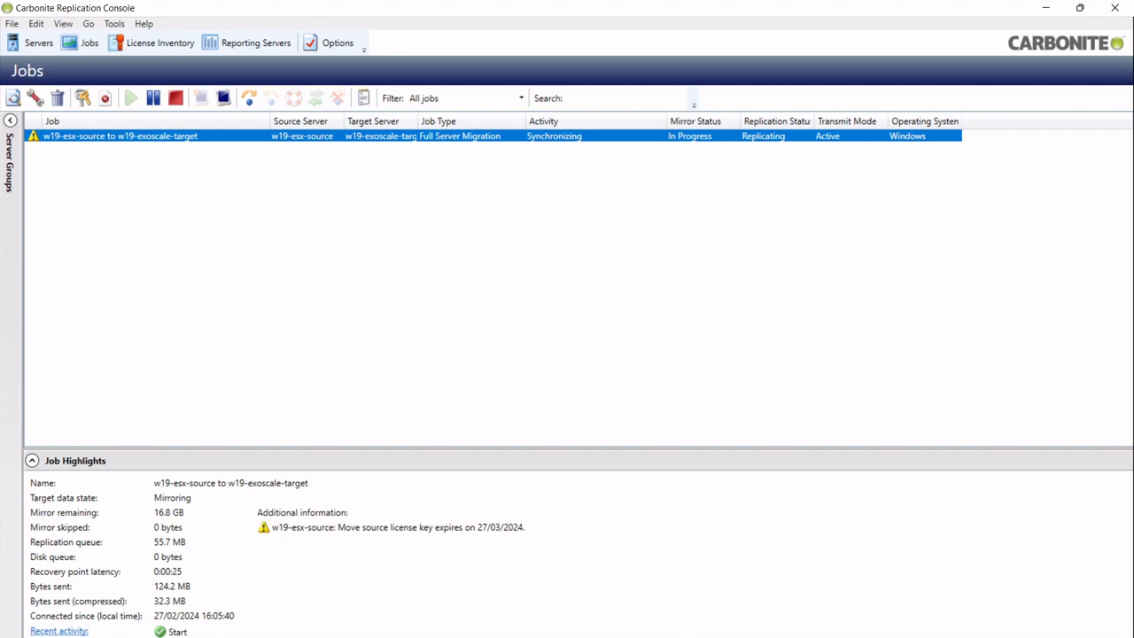
mouse_move(710, 637)
left_click(791, 621)
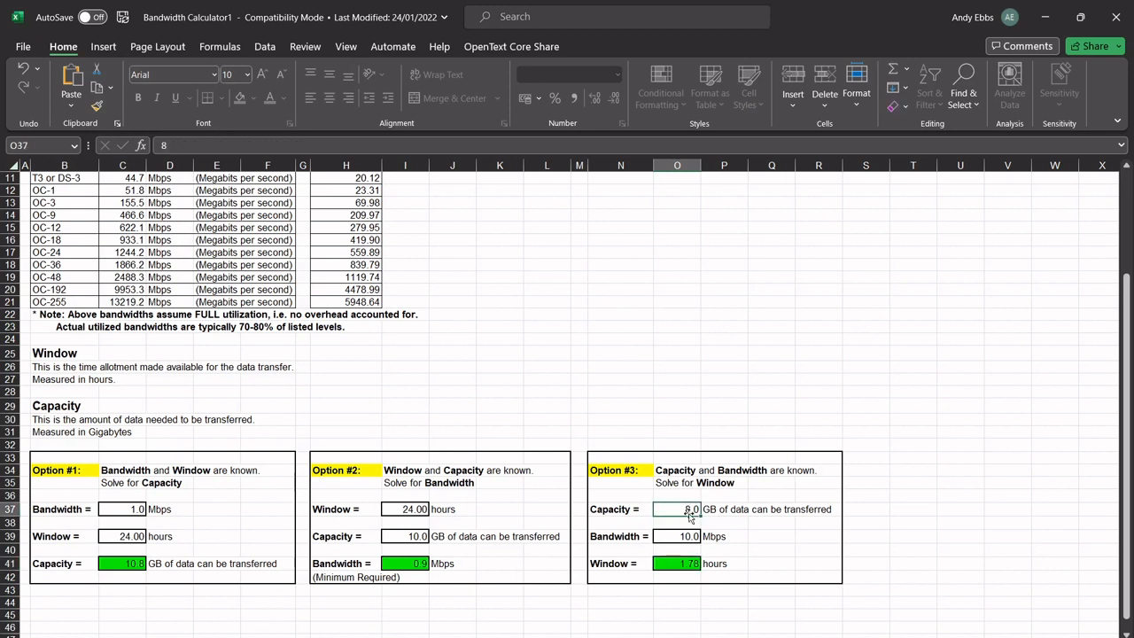
Enter 16.8 GB as Option #3's capacity in the bandwidth calculator
left_click(690, 510)
type("168")
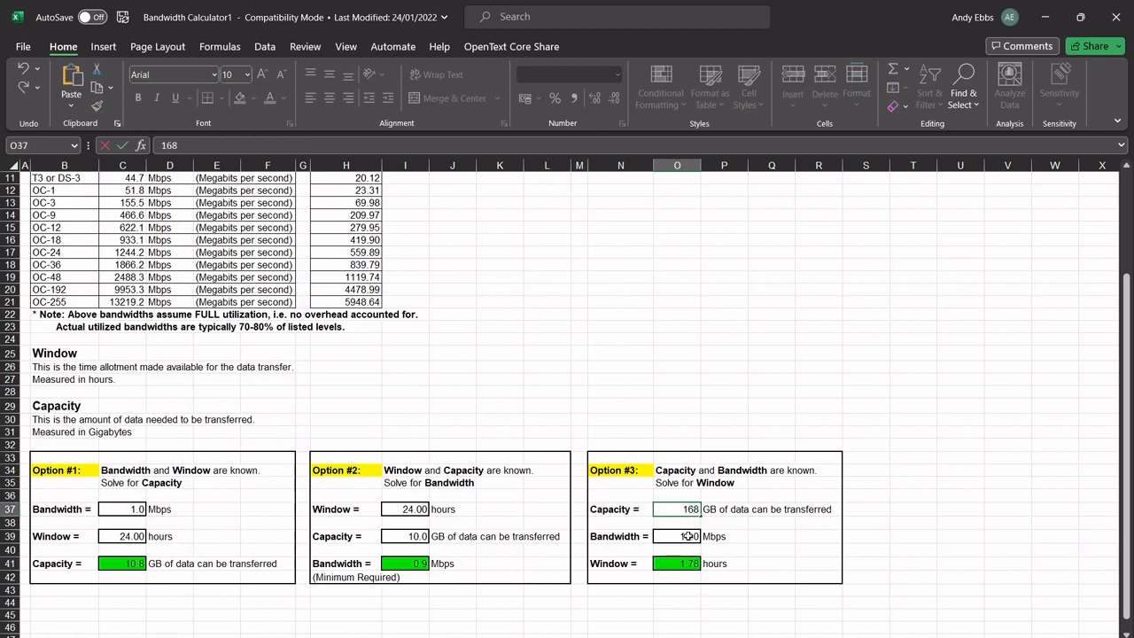
key("BackSpace")
type(".8")
left_click(689, 536)
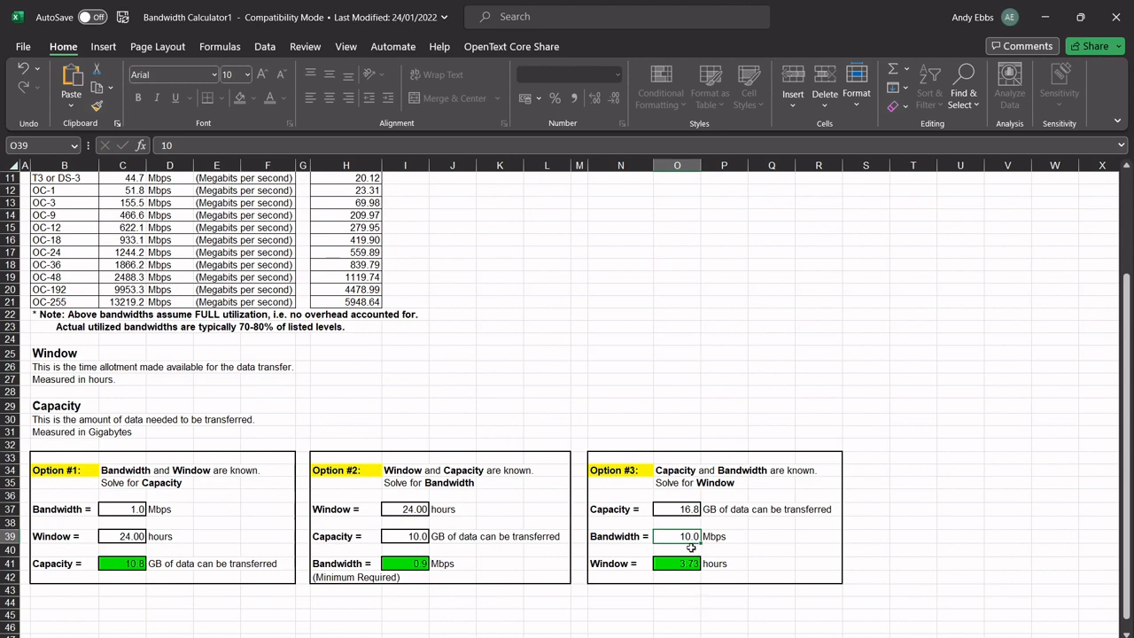
Change Option #3's capacity to 8.5 GB, giving 1.89 hours, and minimize Excel
left_click(684, 515)
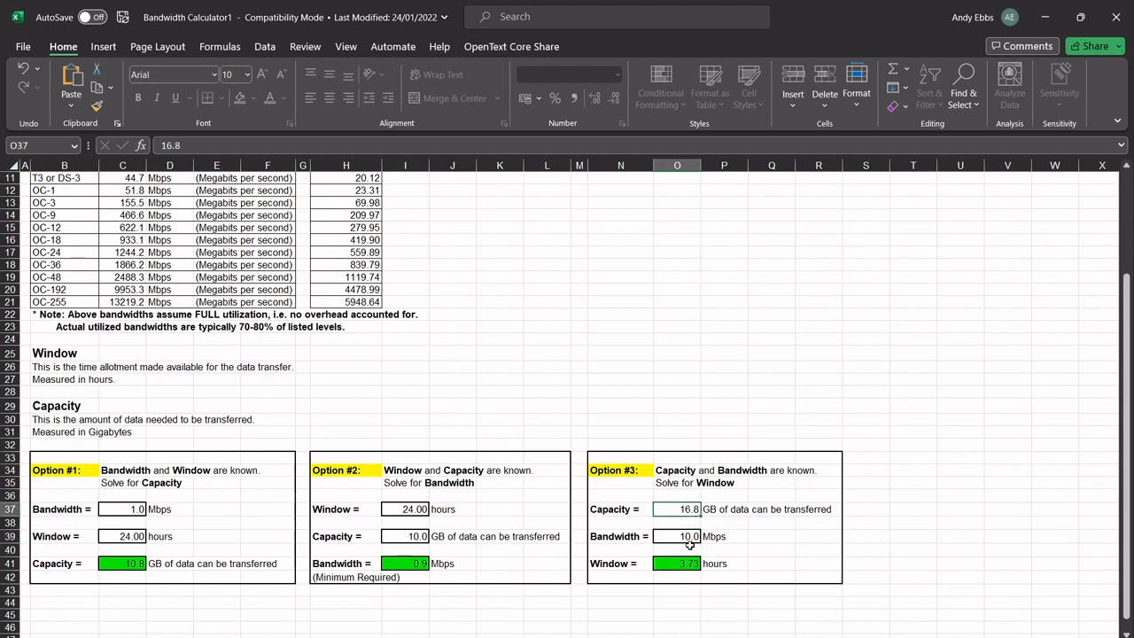
type("8.6")
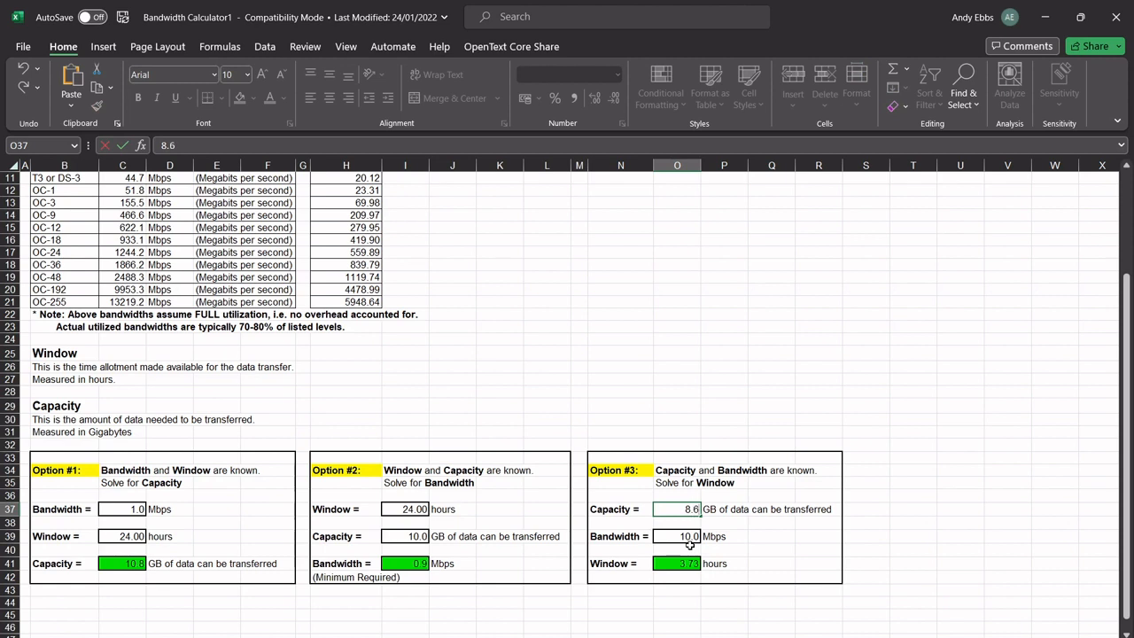
key("BackSpace")
type("5")
key("Return")
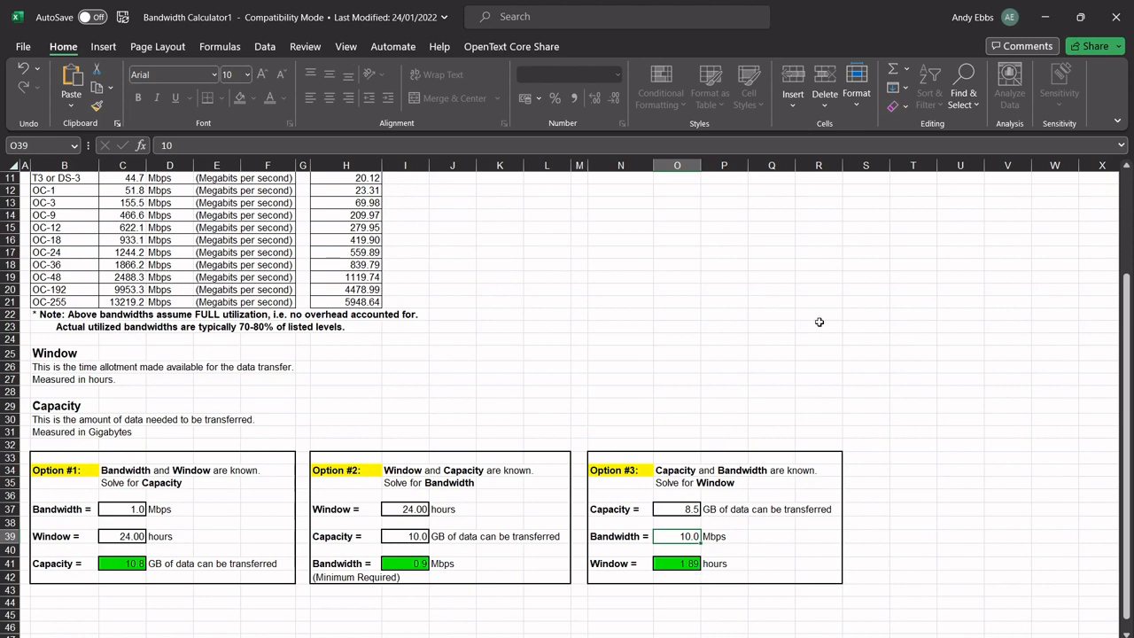
left_click(1037, 26)
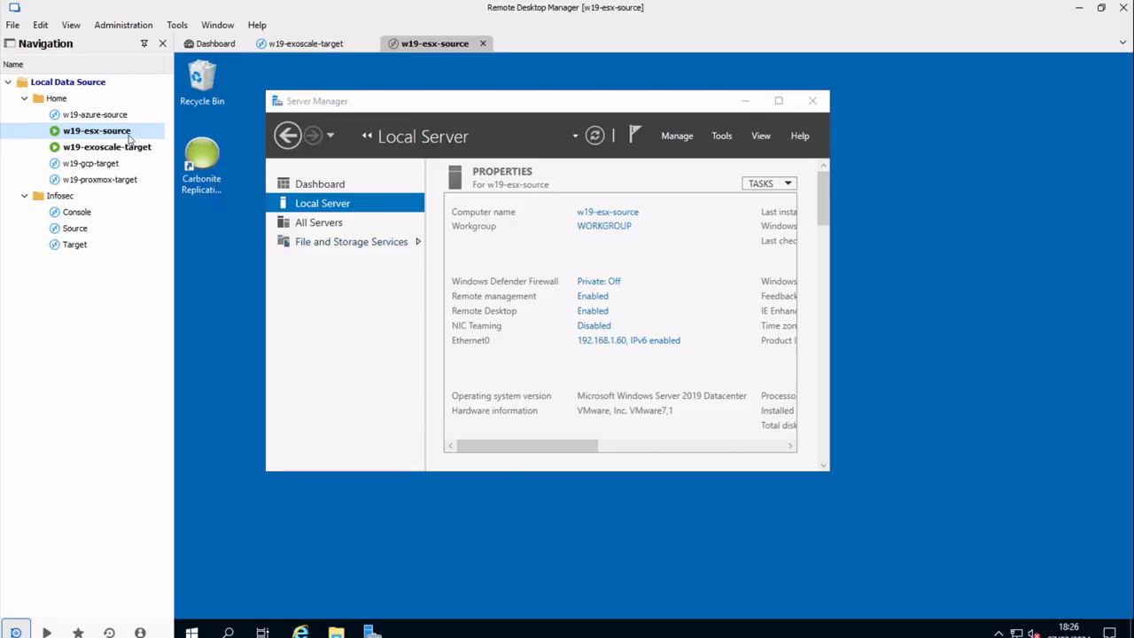
Create a new text document on the w19-esx-source desktop
double_click(145, 148)
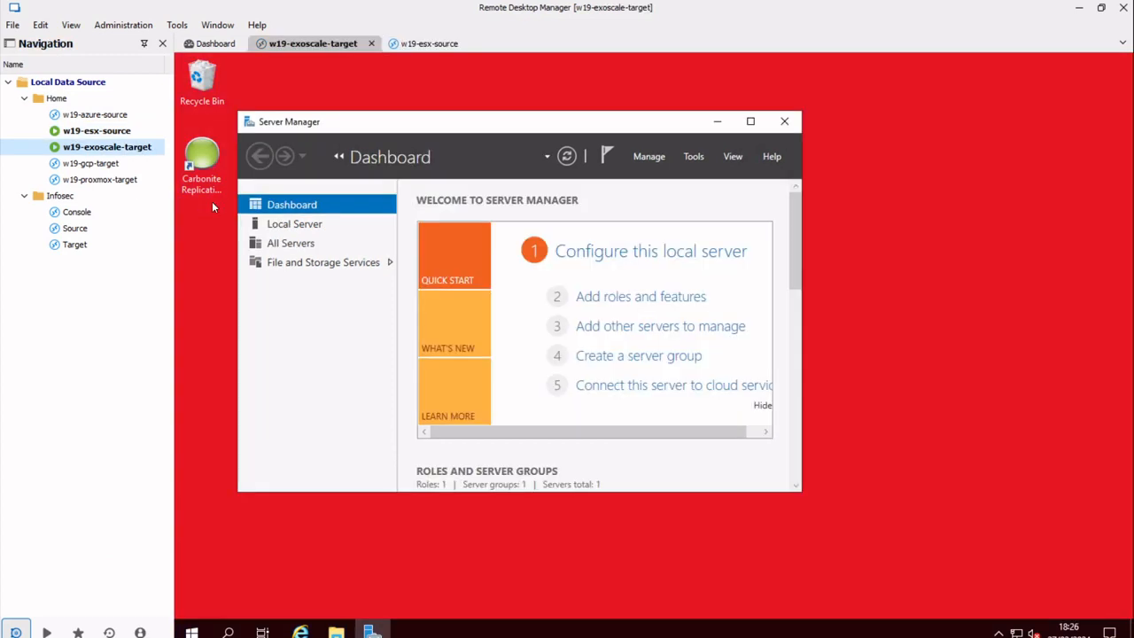
double_click(89, 131)
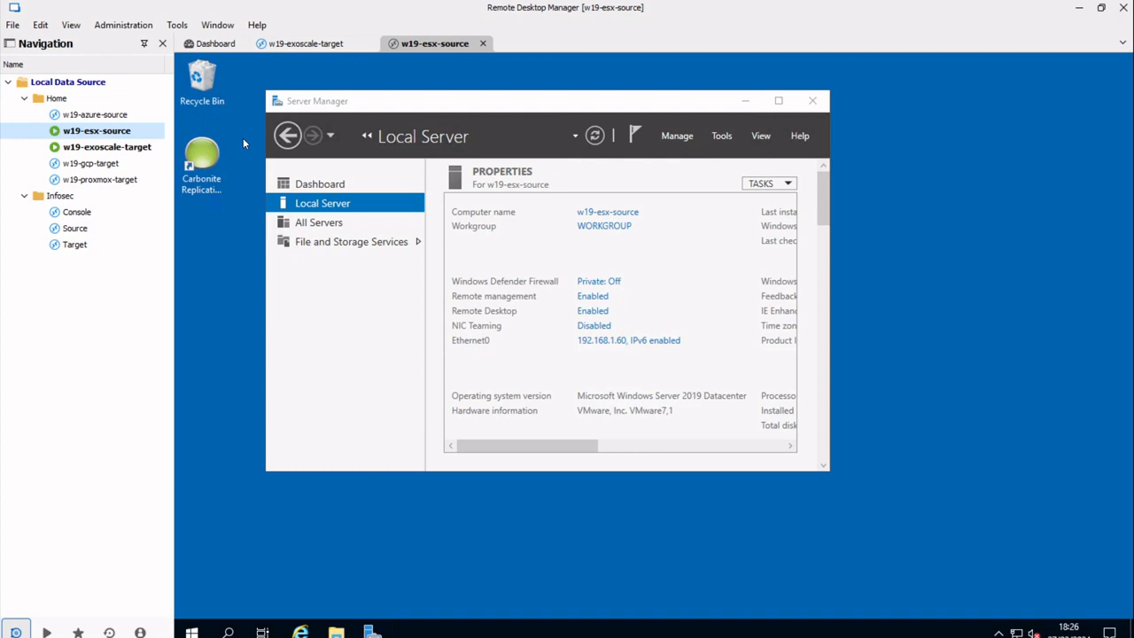
right_click(228, 260)
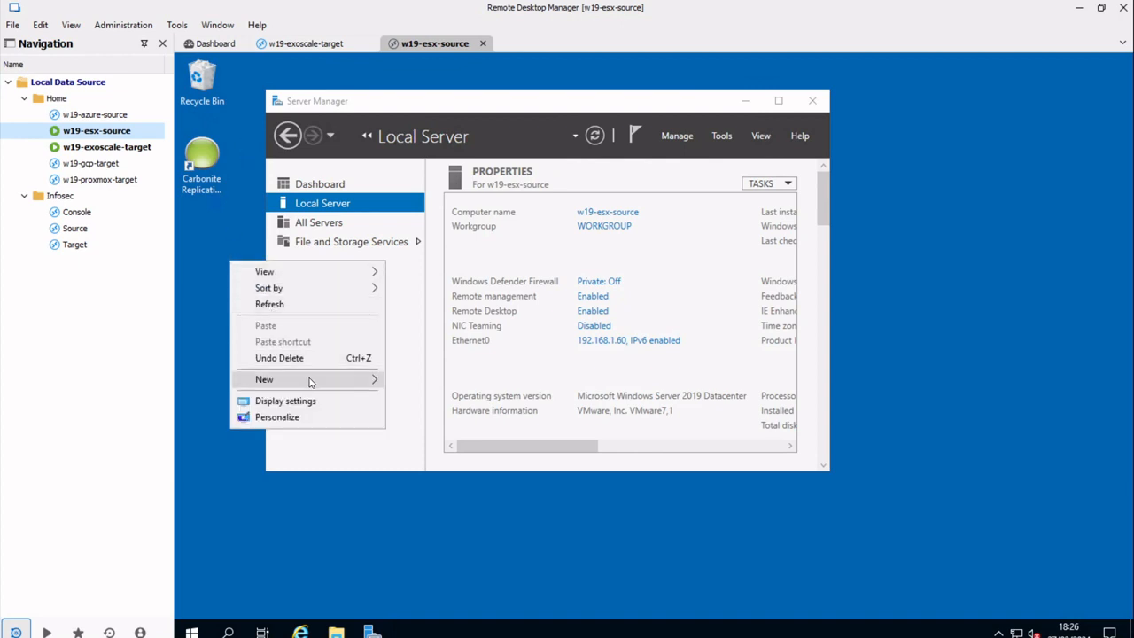
mouse_move(312, 379)
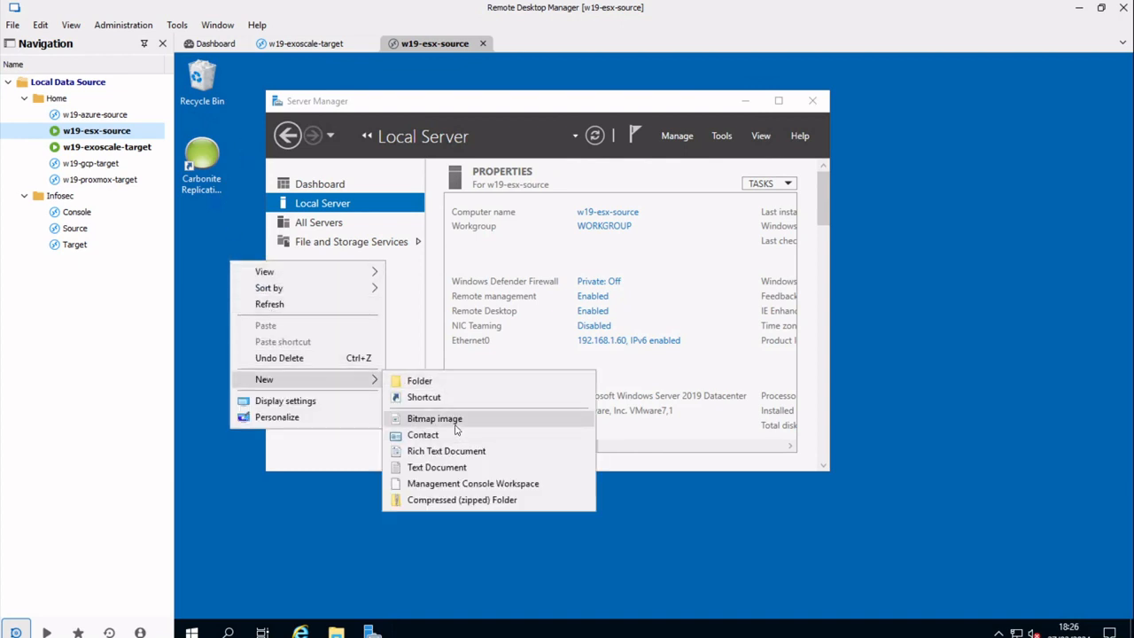
left_click(436, 467)
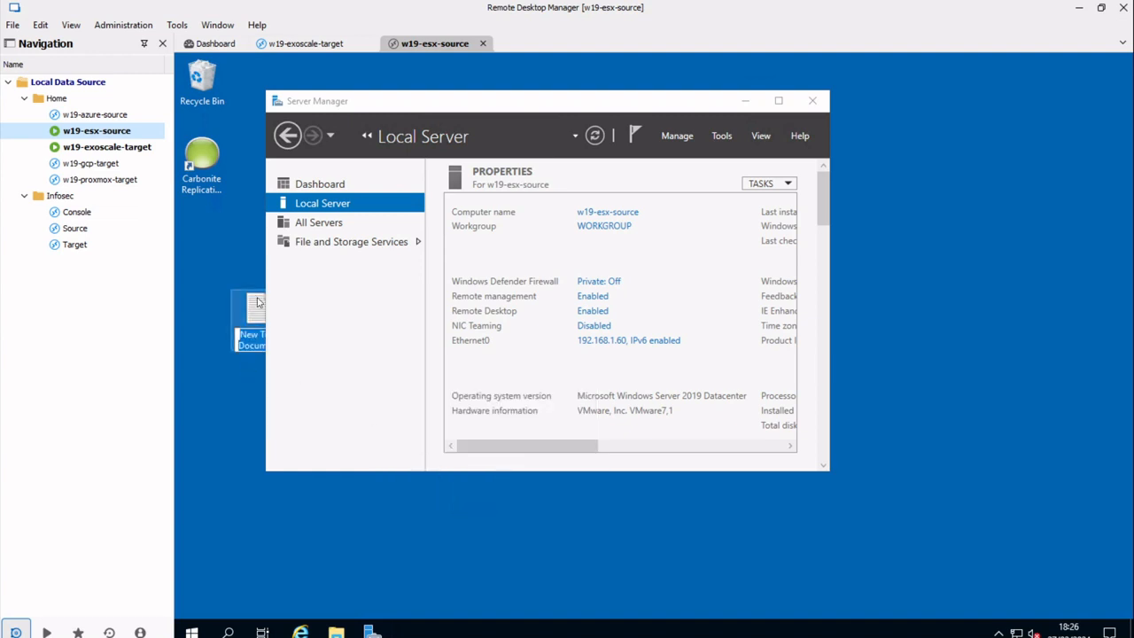
Rename the new text file to demo and switch to the w19-exoscale-target session
left_click_drag(257, 310, 203, 266)
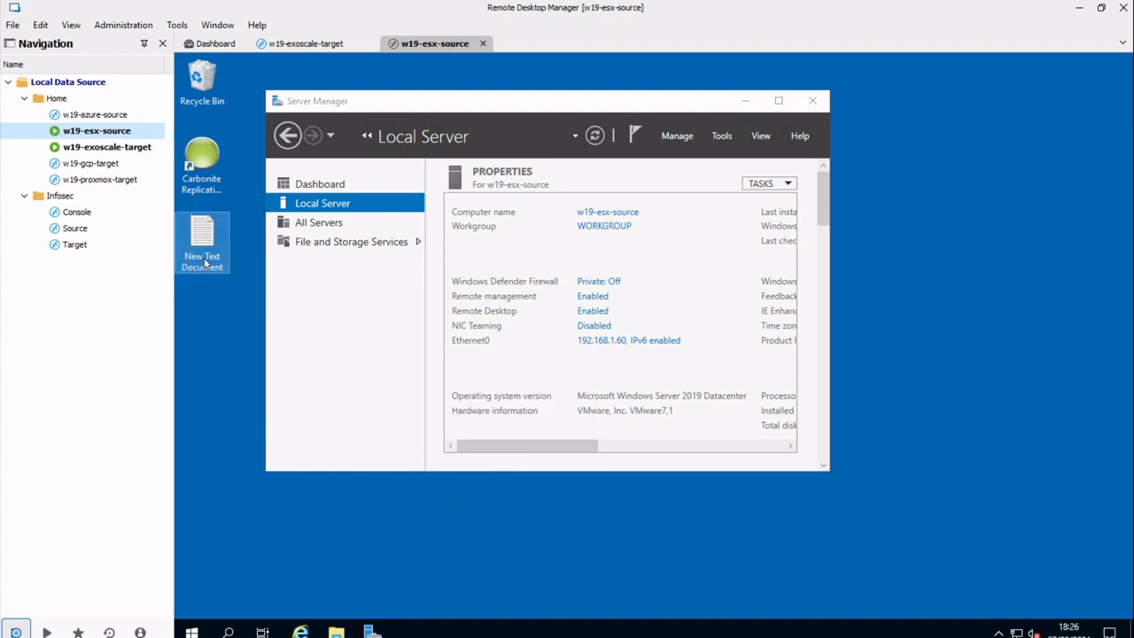
key("F2")
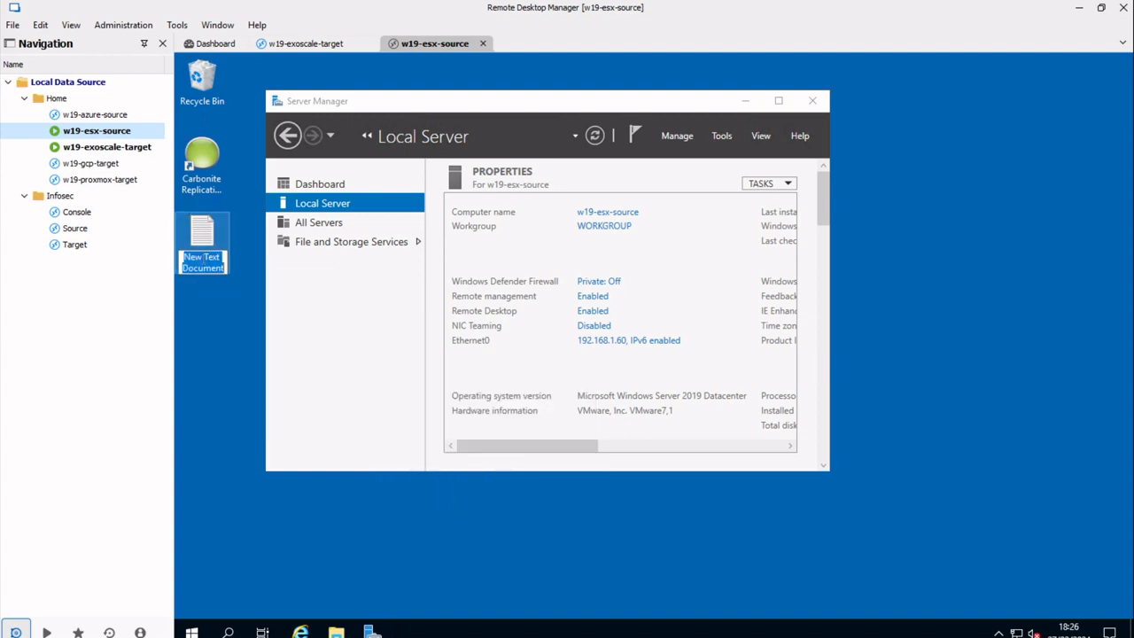
type("demo")
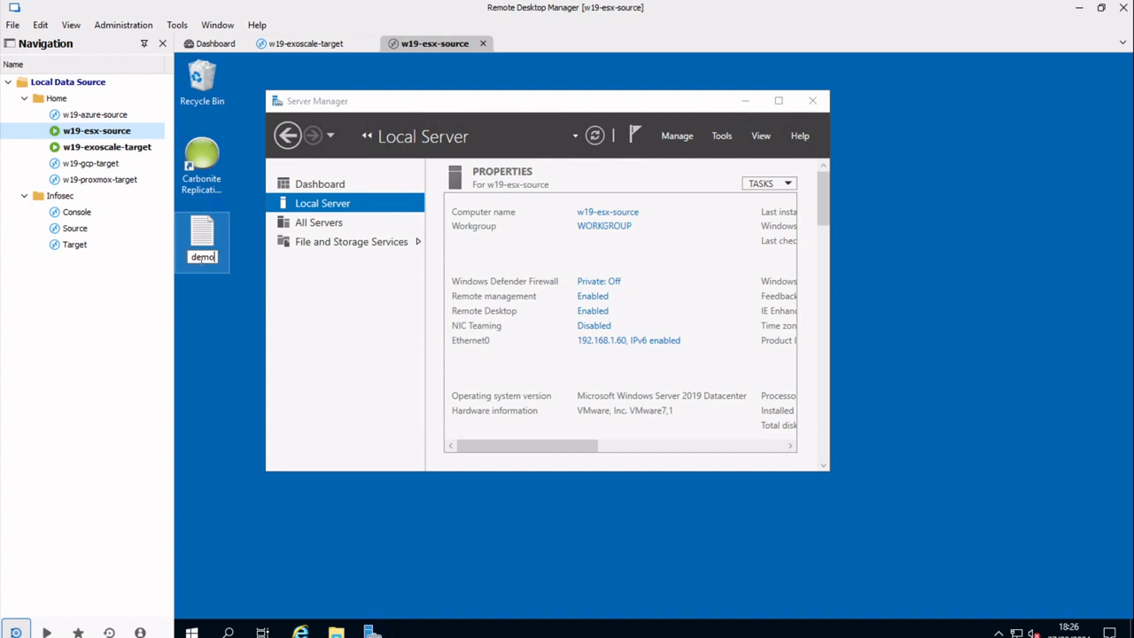
key("Return")
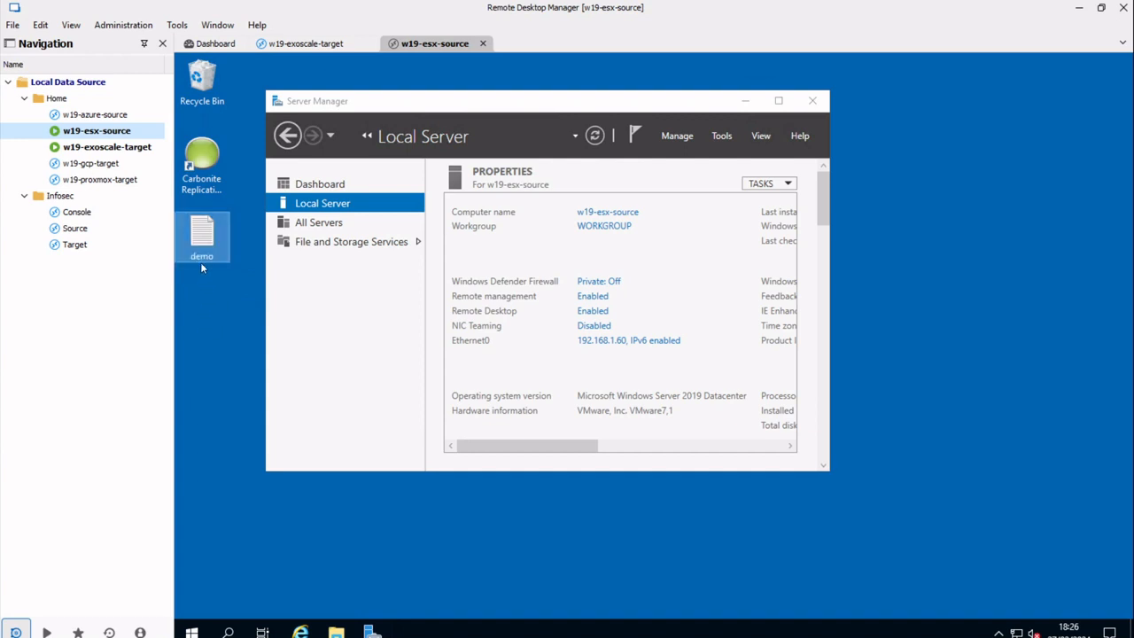
double_click(140, 152)
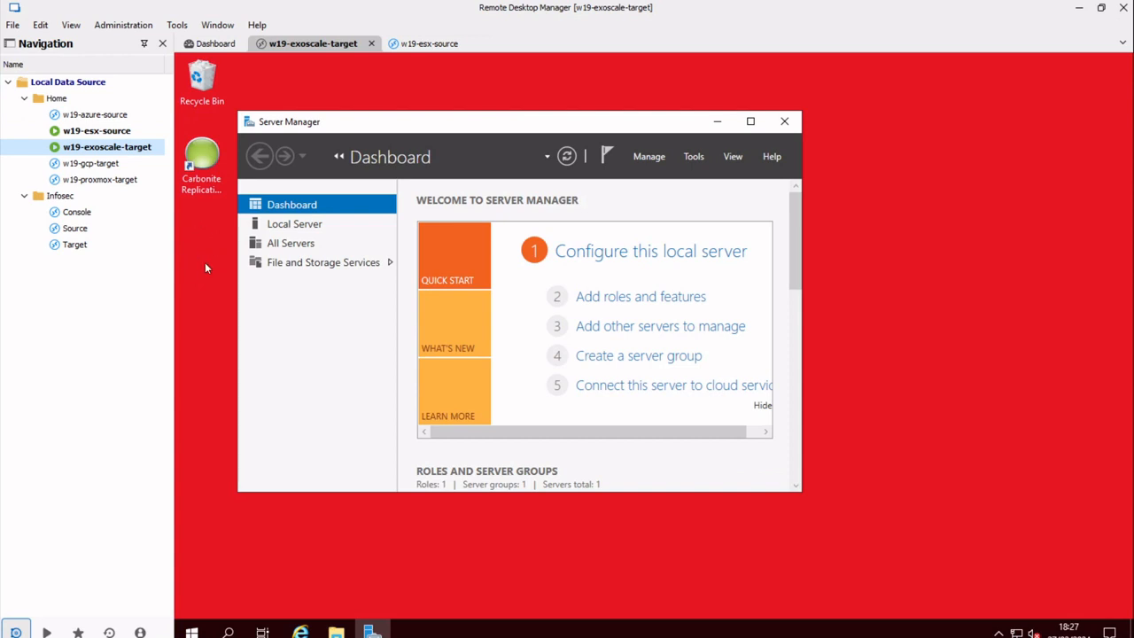
Open File Explorer on the target and browse to C:\staging-SSM\Files
left_click(337, 631)
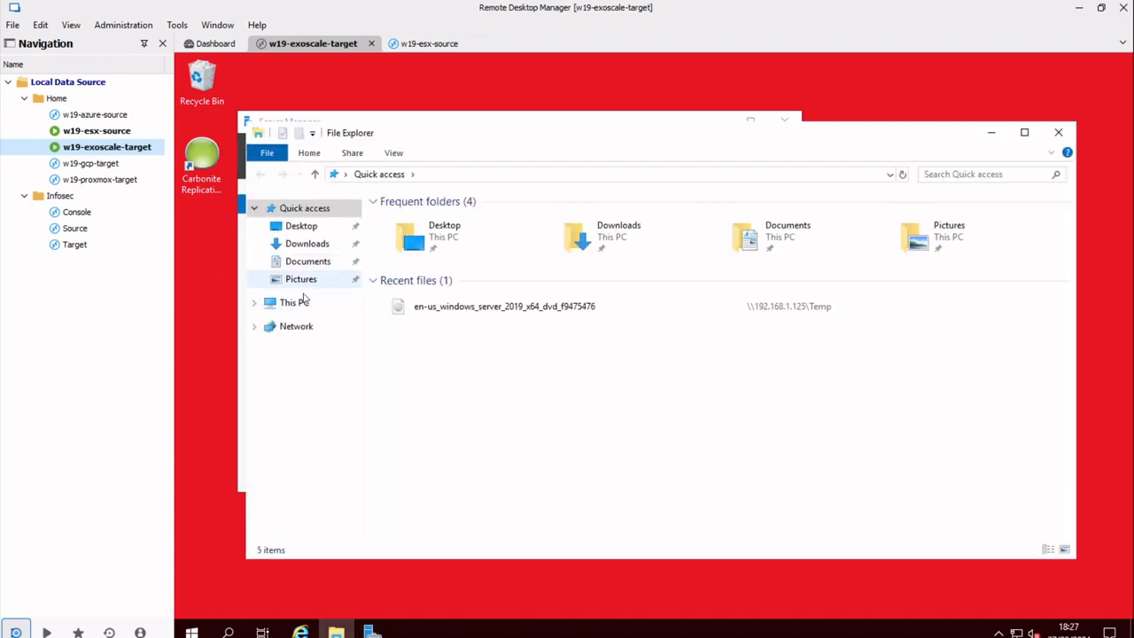
left_click(296, 302)
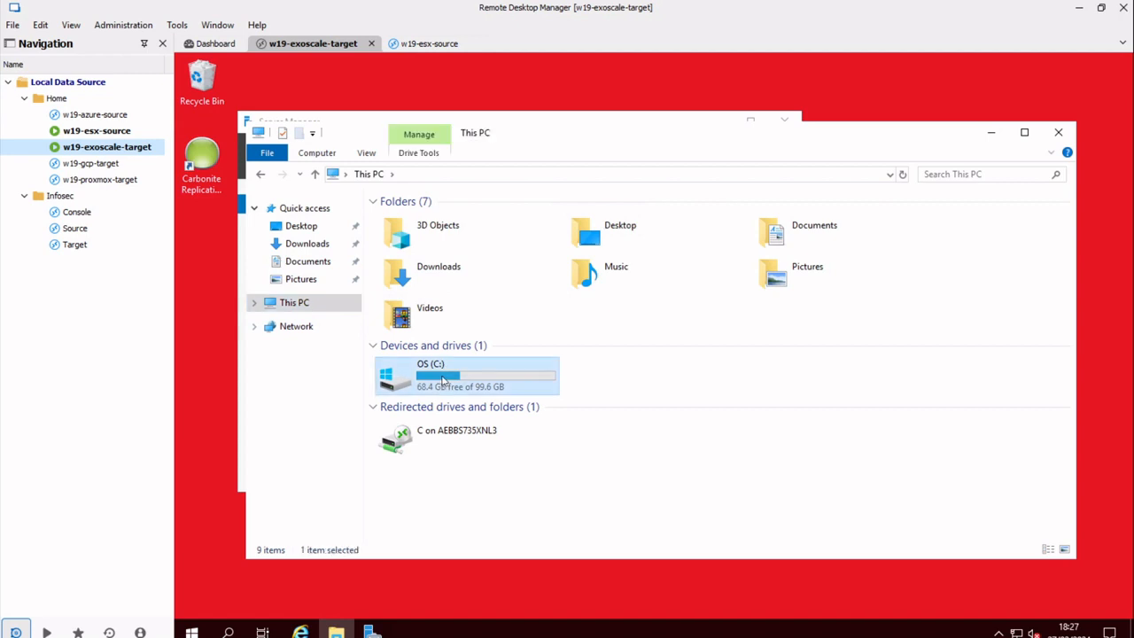
double_click(445, 368)
left_click(417, 269)
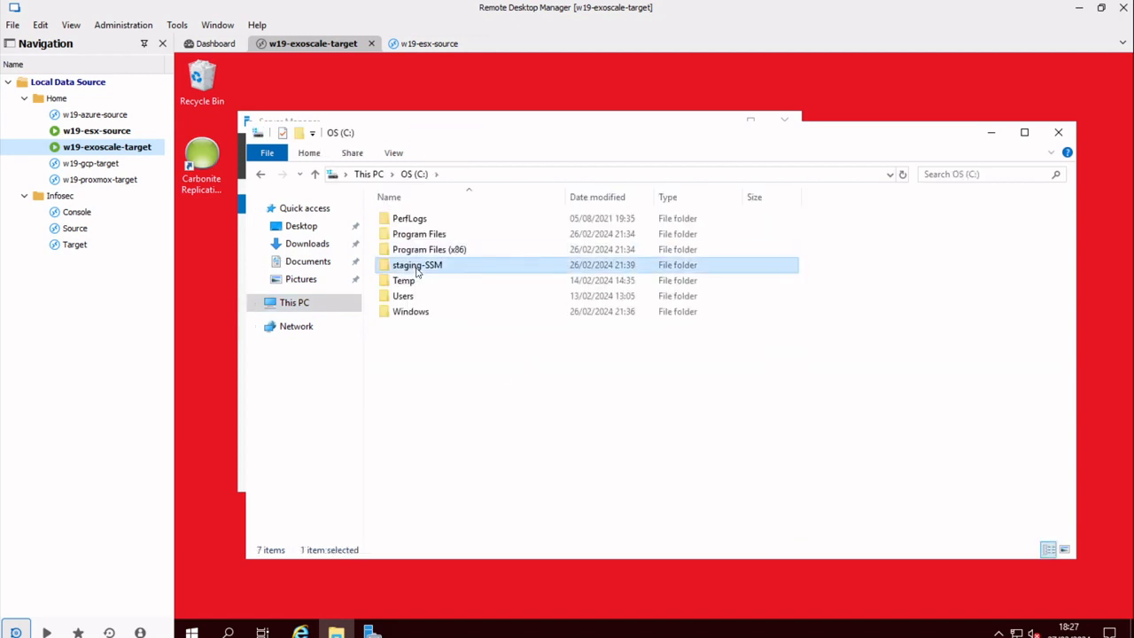
double_click(417, 272)
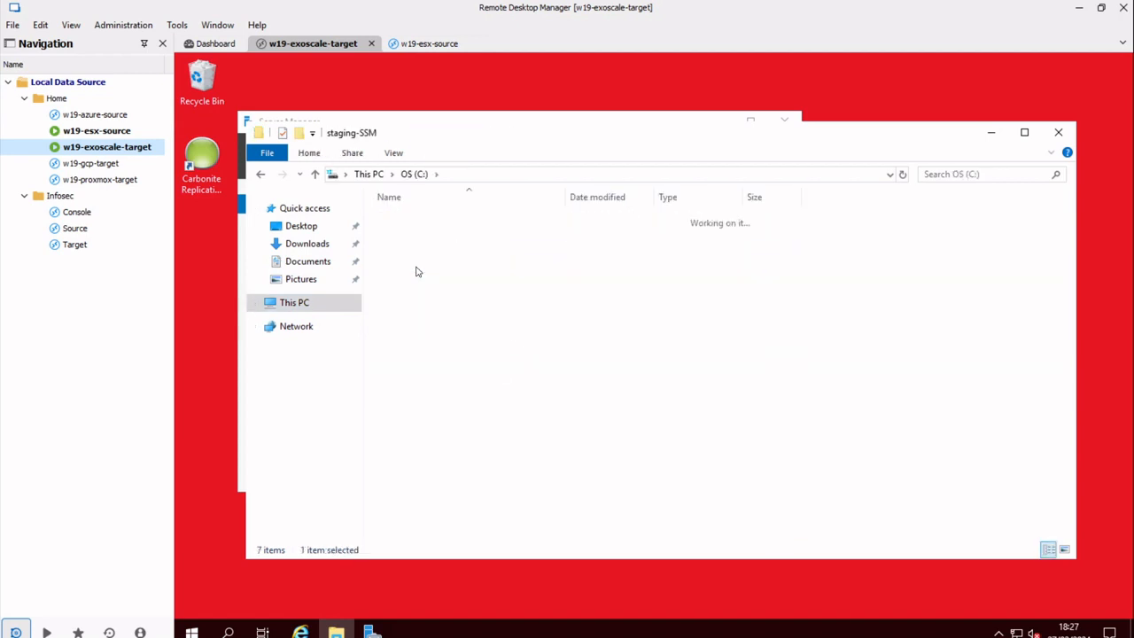
double_click(412, 221)
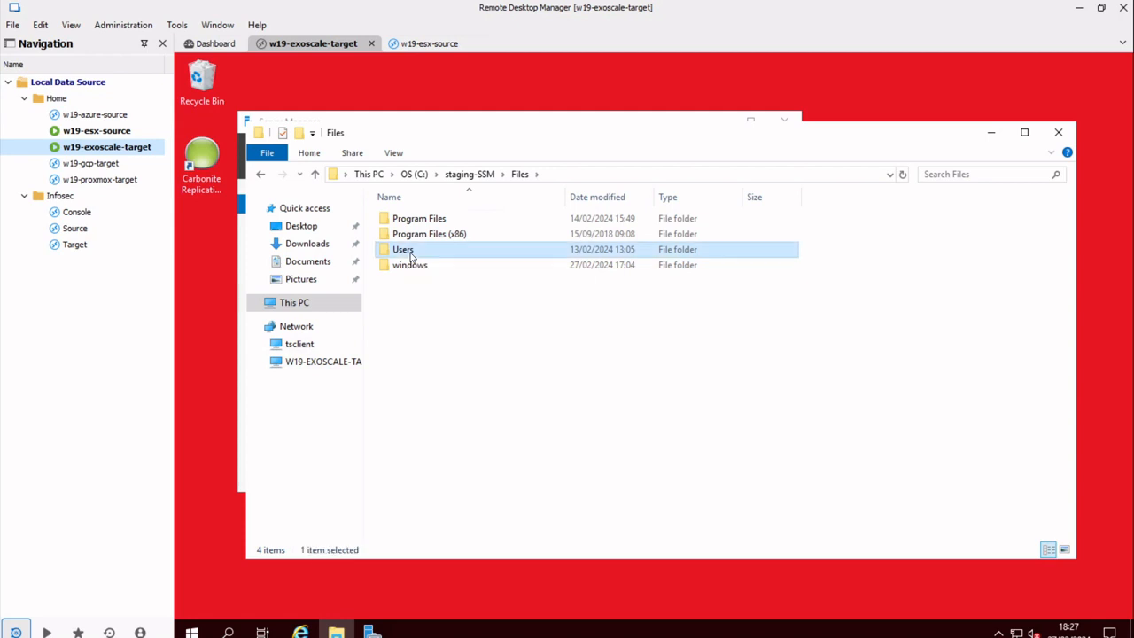
Open Users\Administrator\Desktop to find the replicated demo file, then return to w19-esx-source
double_click(410, 251)
double_click(417, 220)
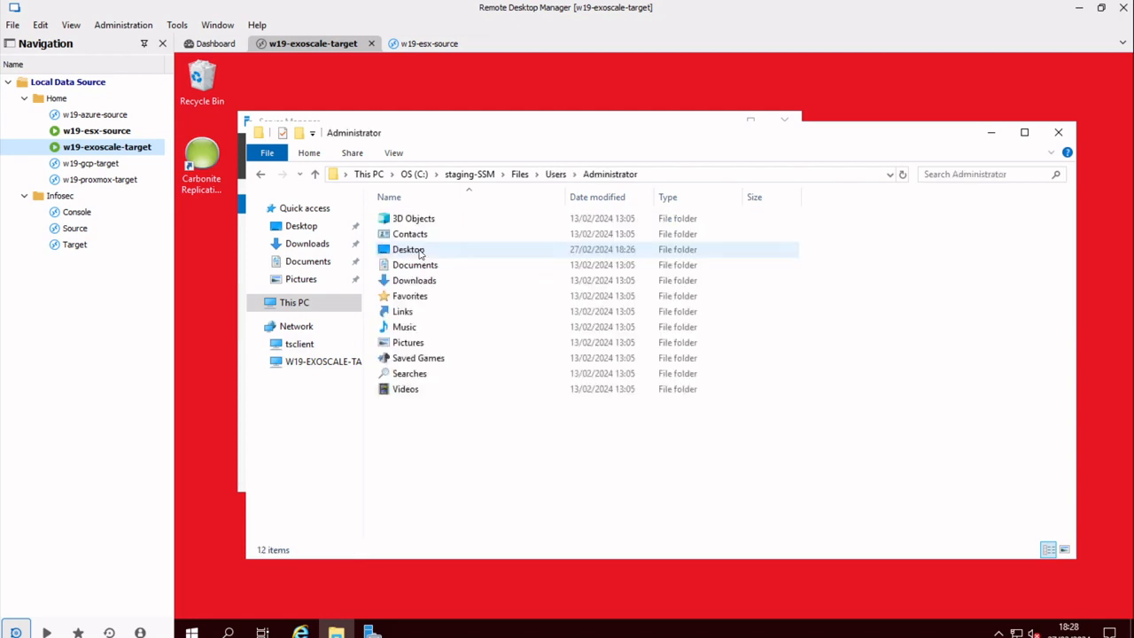
double_click(403, 251)
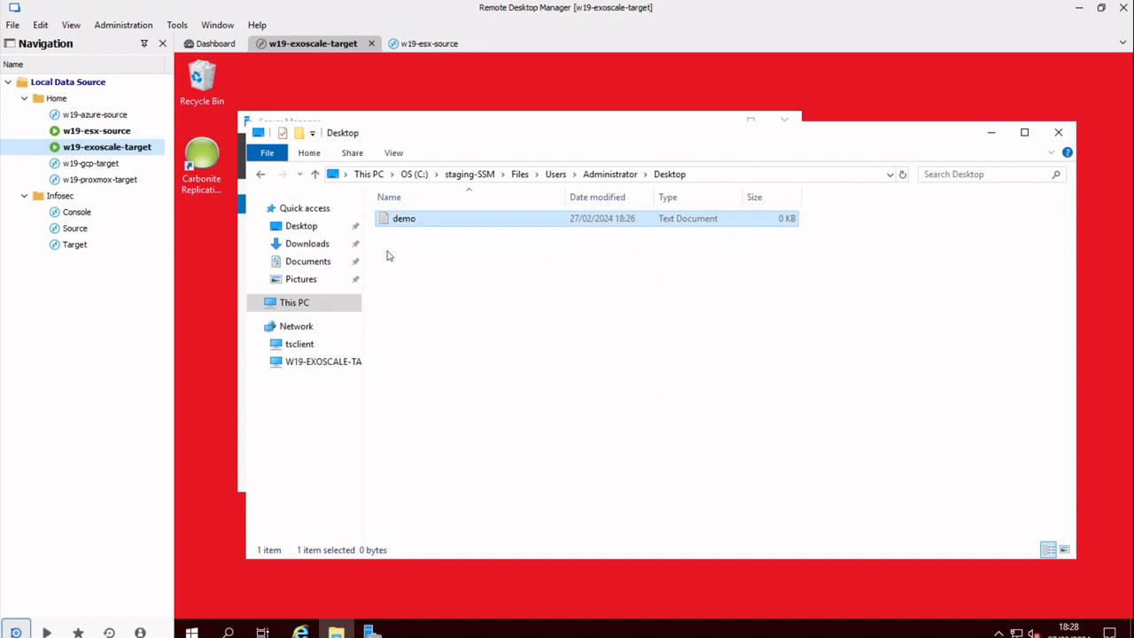
left_click(117, 133)
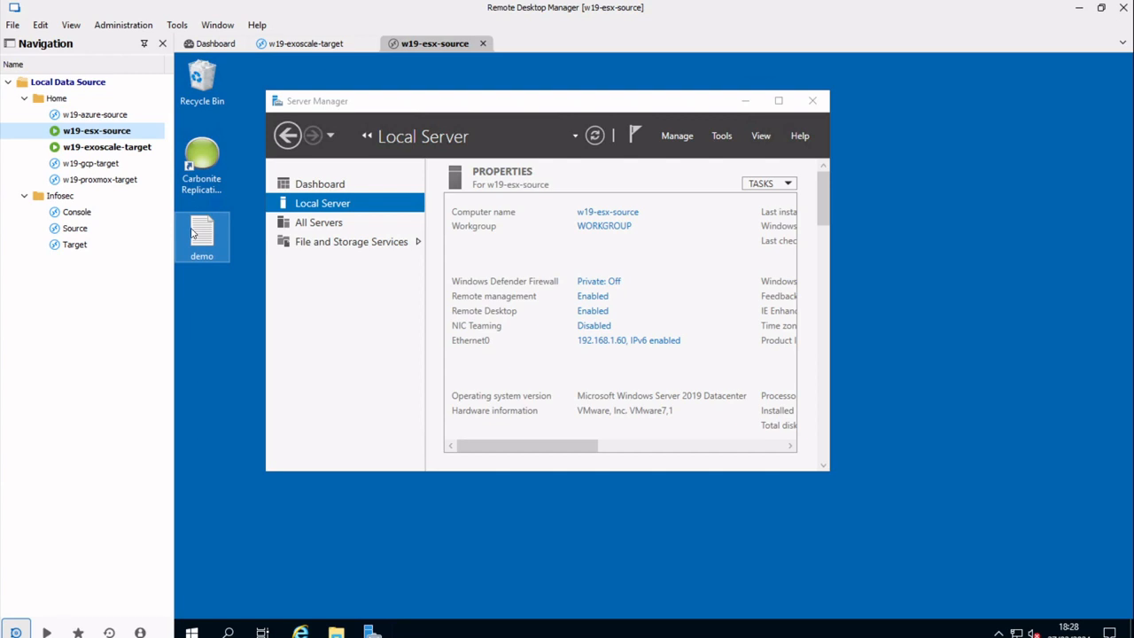
Rename the source desktop file demo to Exoscale and check it on w19-exoscale-target
key("F2")
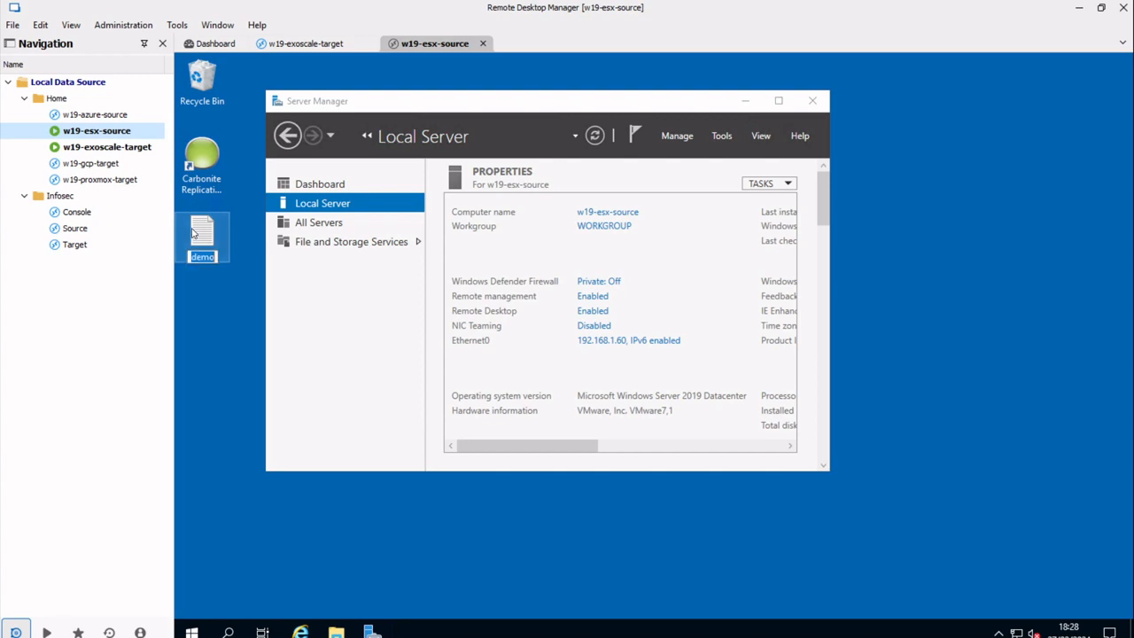
type("Exoscale")
key("Return")
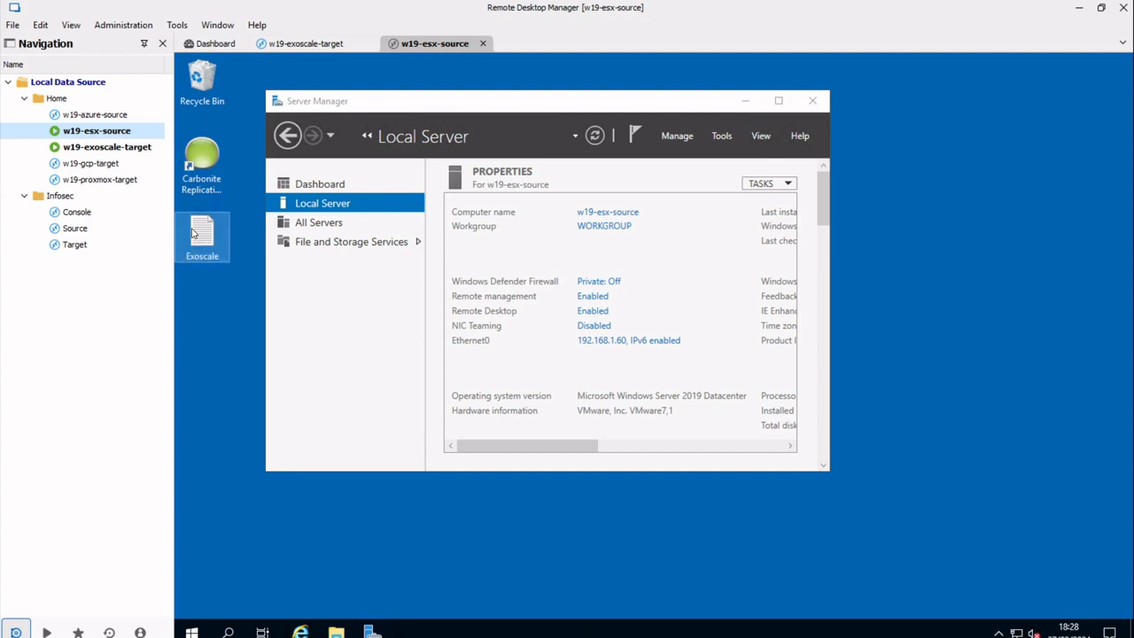
double_click(107, 147)
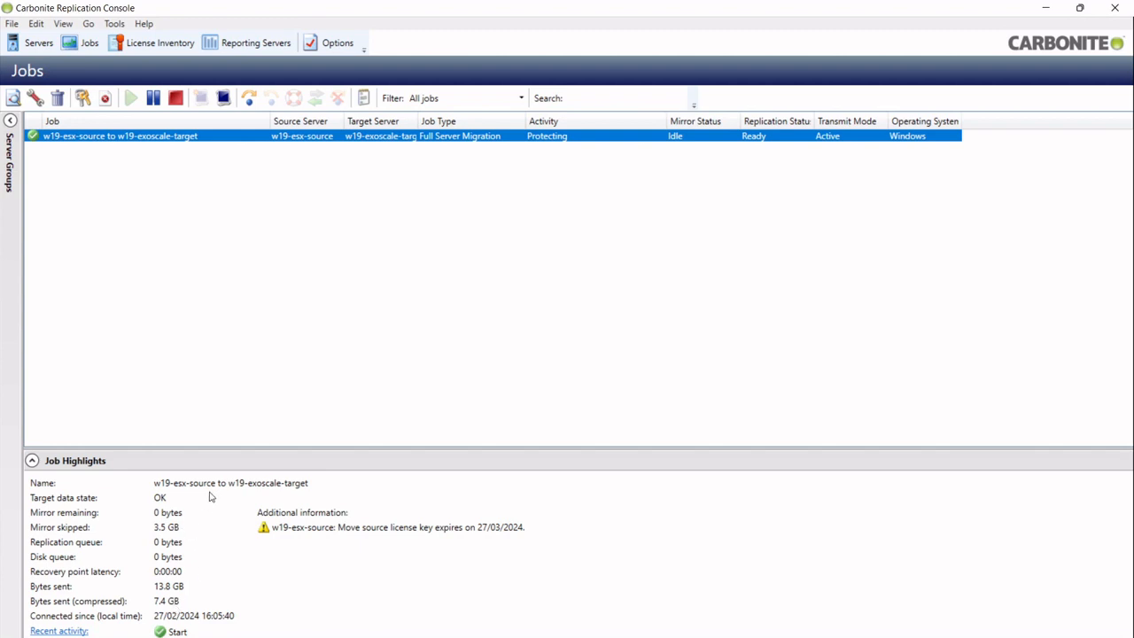
Start a cutover to live data for the w19-esx-source to w19-exoscale-target job
right_click(365, 138)
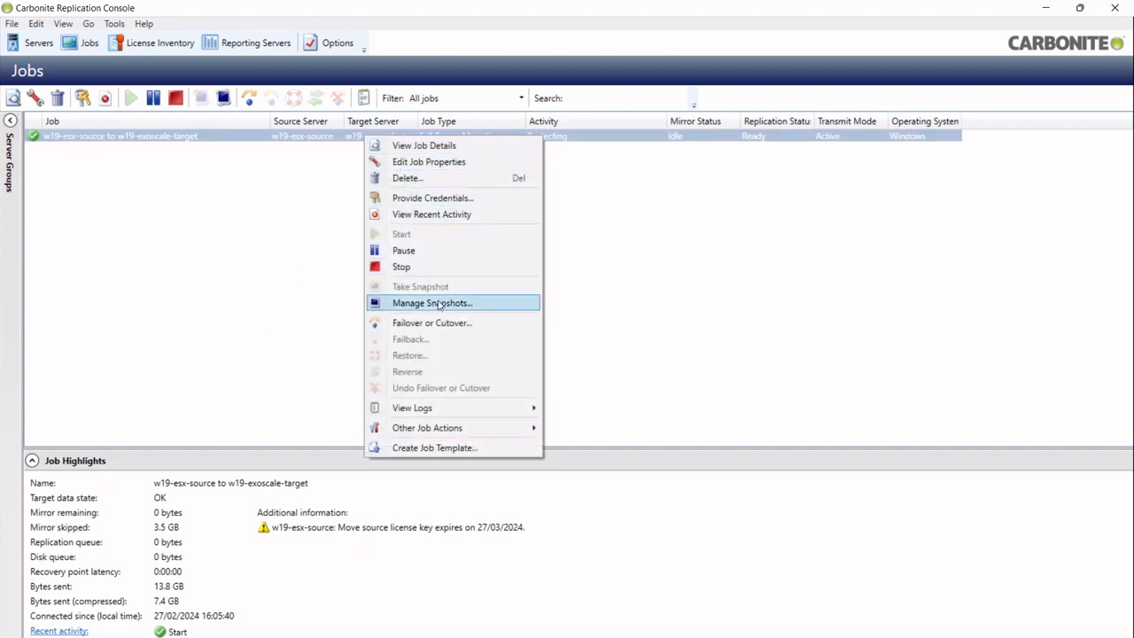
left_click(439, 328)
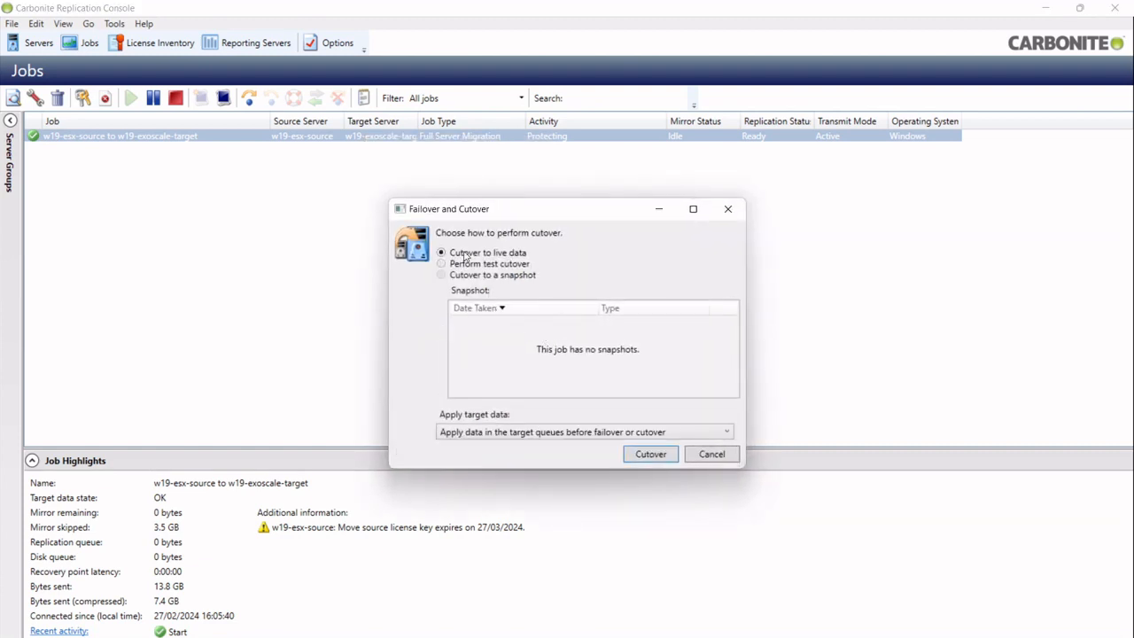
left_click(658, 456)
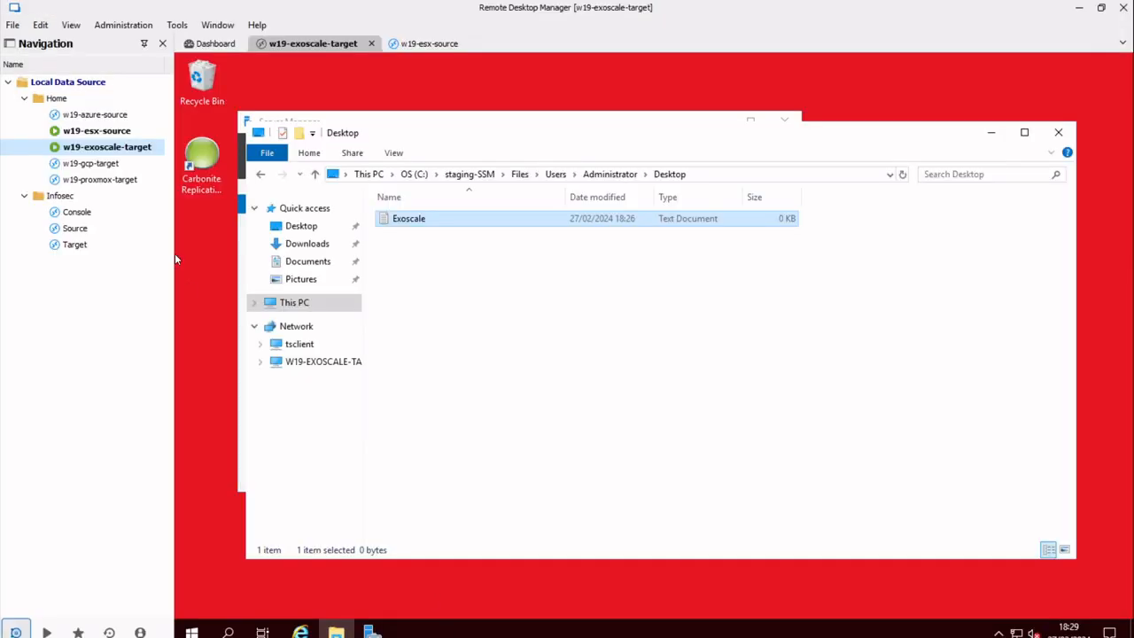
Switch to the w19-esx-source remote session to watch it get signed out
double_click(117, 133)
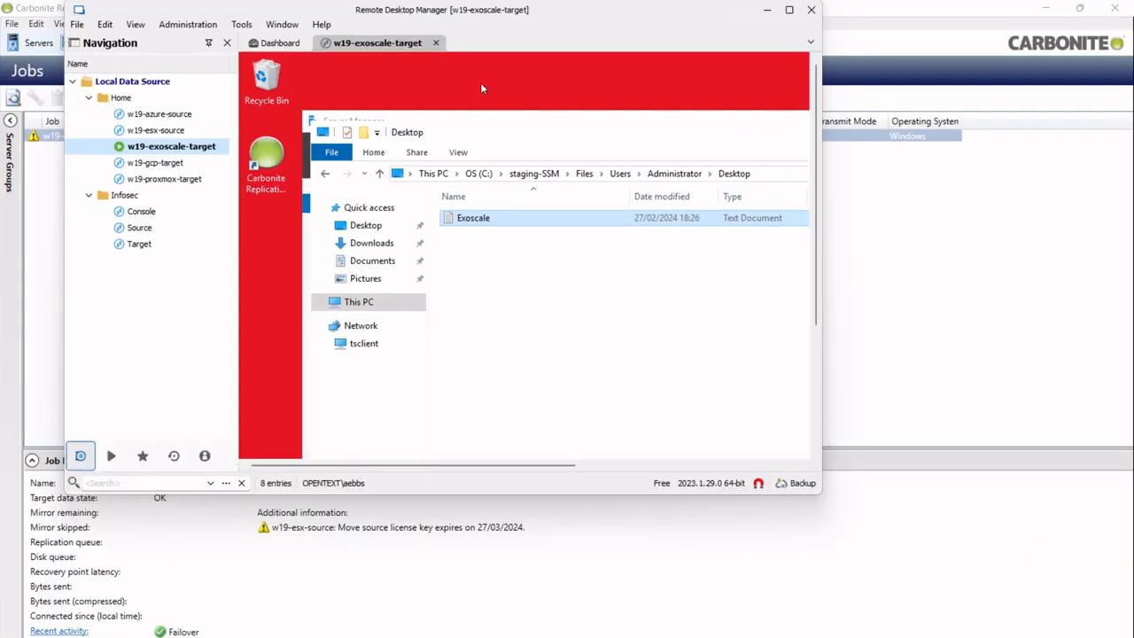
Move Remote Desktop Manager aside to reveal the Carbonite failover progress
left_click_drag(450, 11, 572, 168)
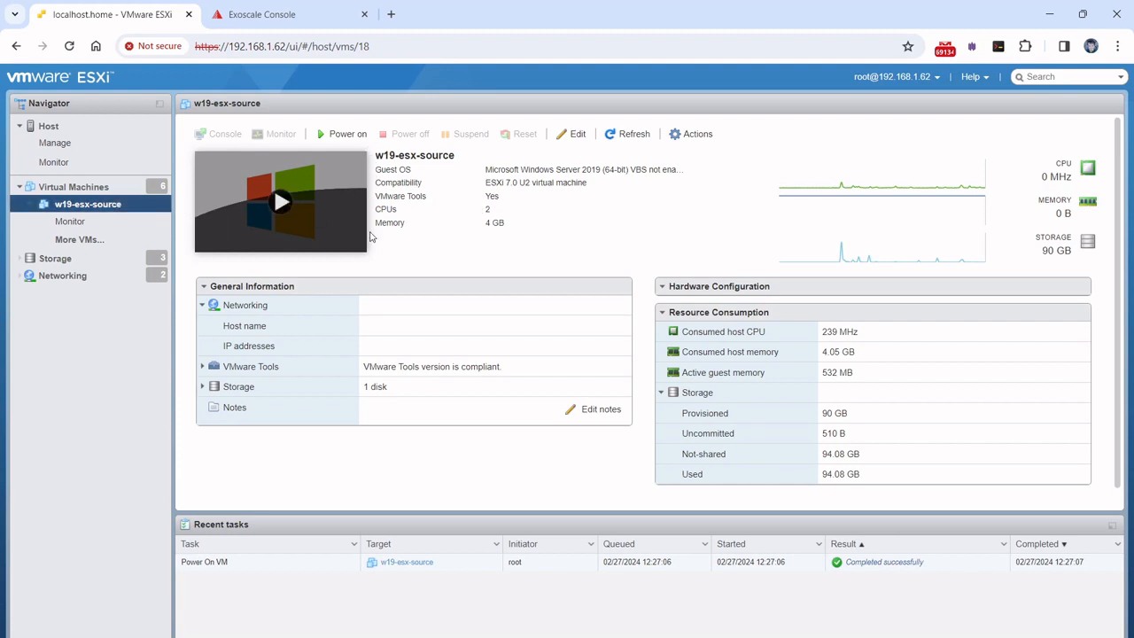
Log in to the Exoscale Console, then bring Remote Desktop Manager to the front
left_click(239, 24)
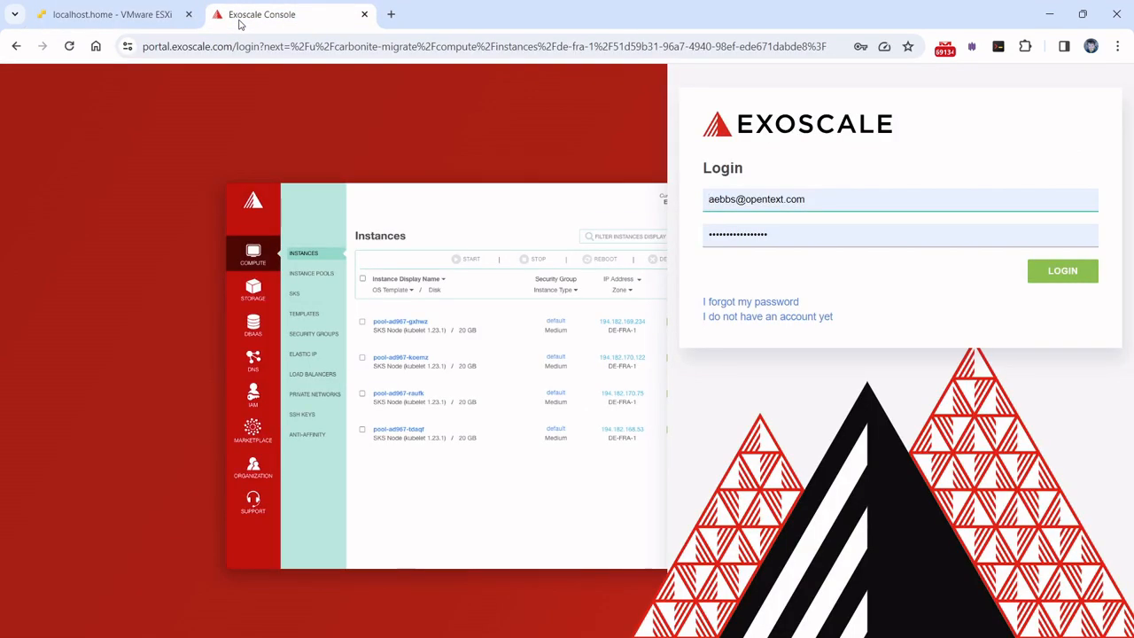
left_click(1041, 271)
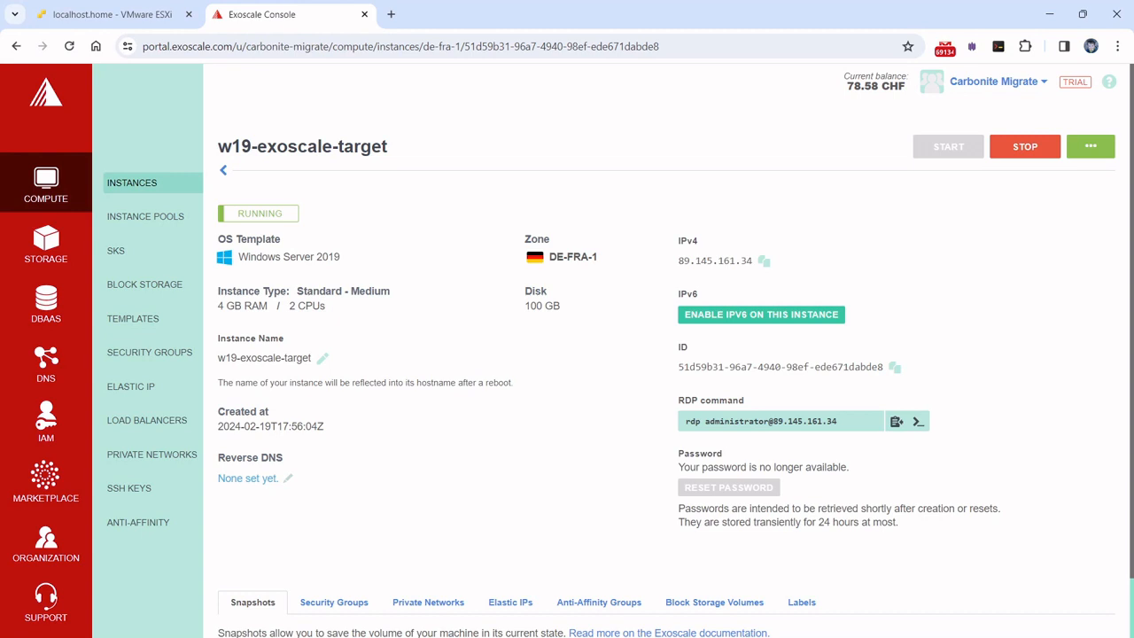
key("alt+Tab")
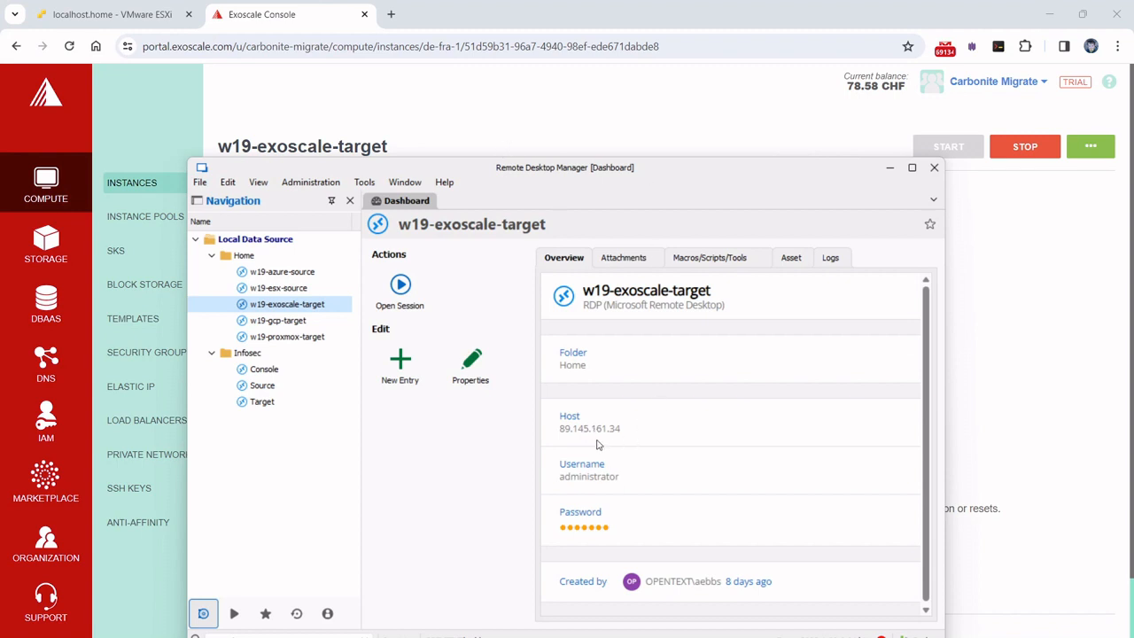
Connect to w19-exoscale-target with the administrator password and allow network discovery
left_click(526, 140)
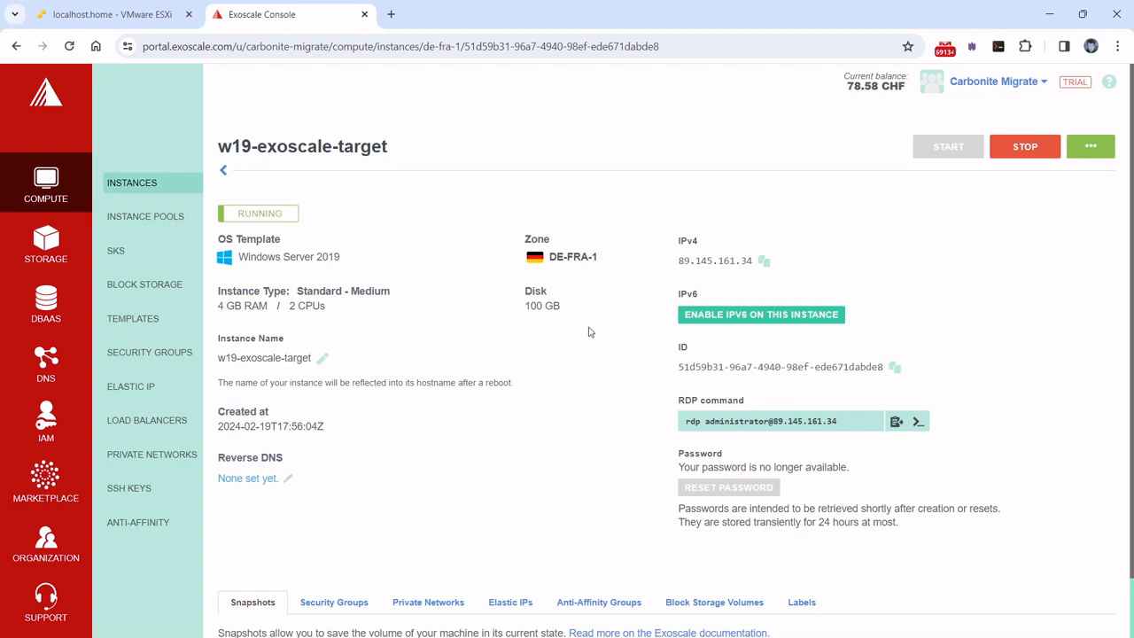
left_click(506, 636)
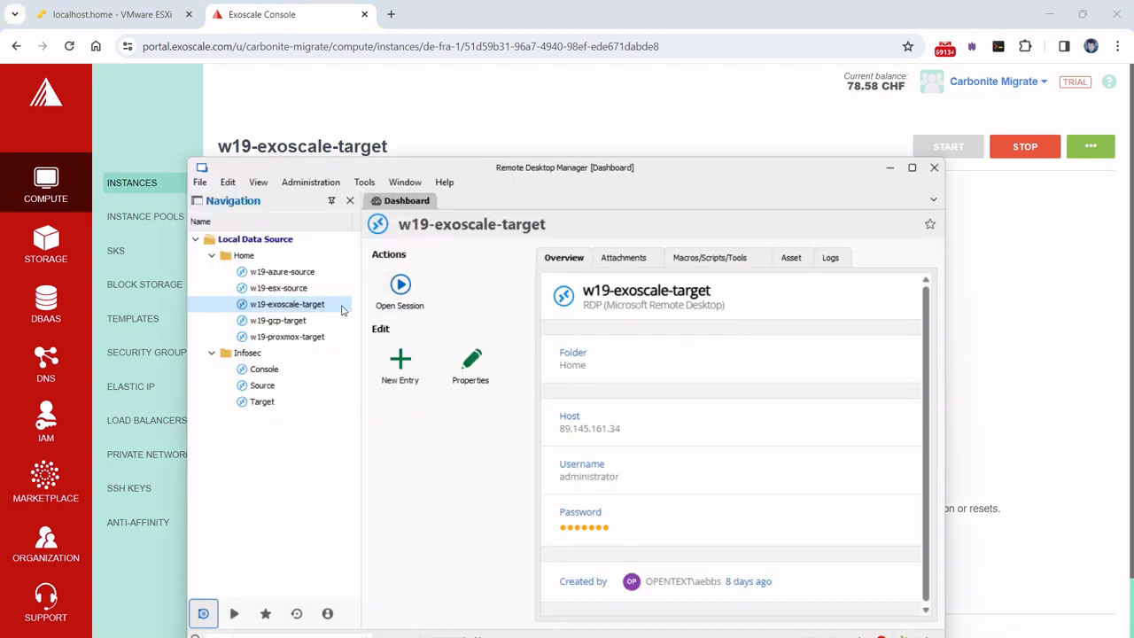
double_click(330, 312)
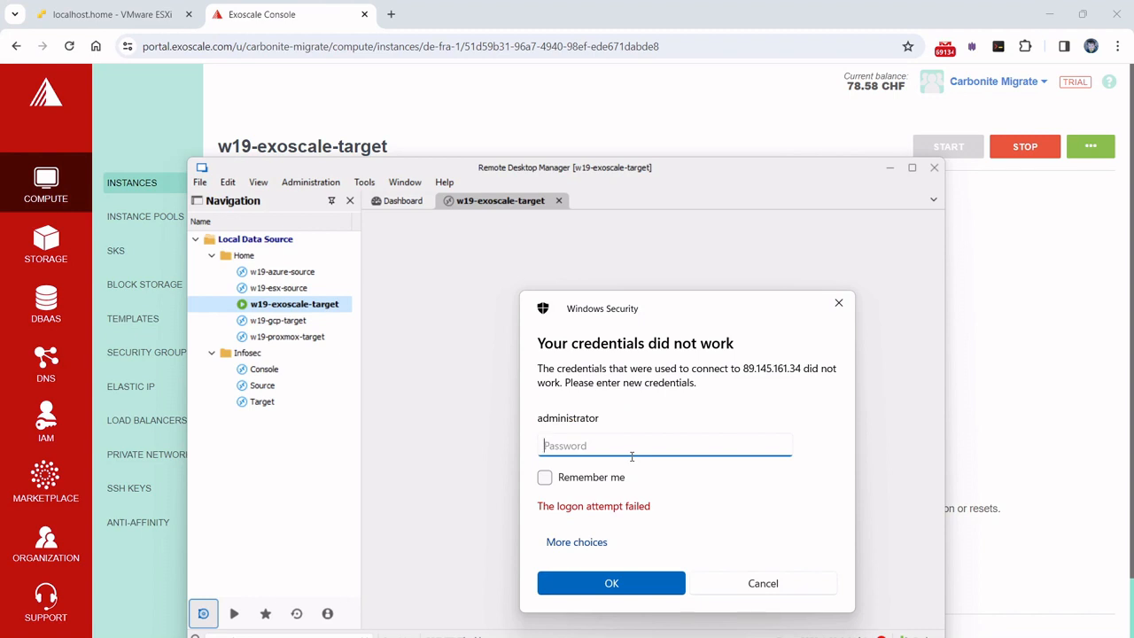
type("•••••••••")
key("Return")
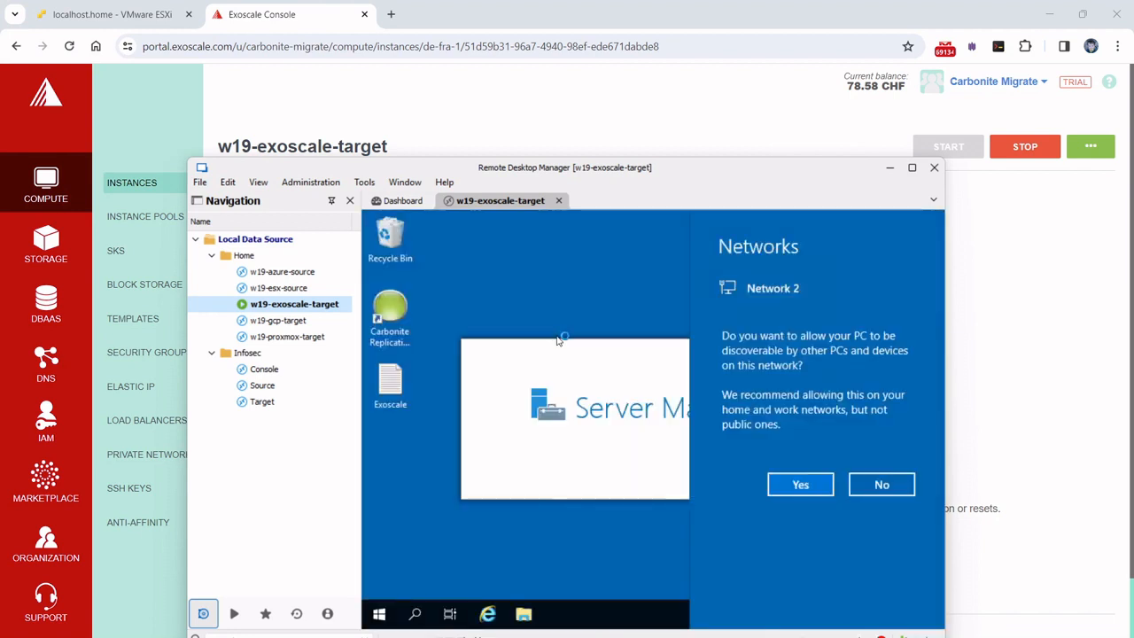
left_click(787, 485)
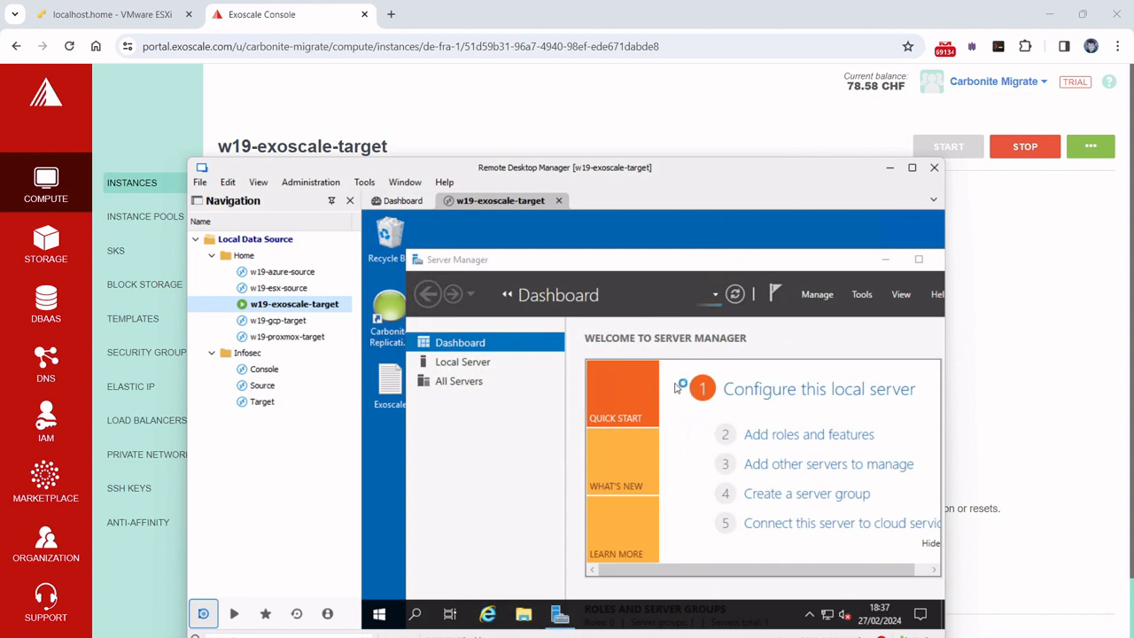
View Local Server properties, then maximize and reconnect the w19-exoscale-target session with the password
left_click(483, 367)
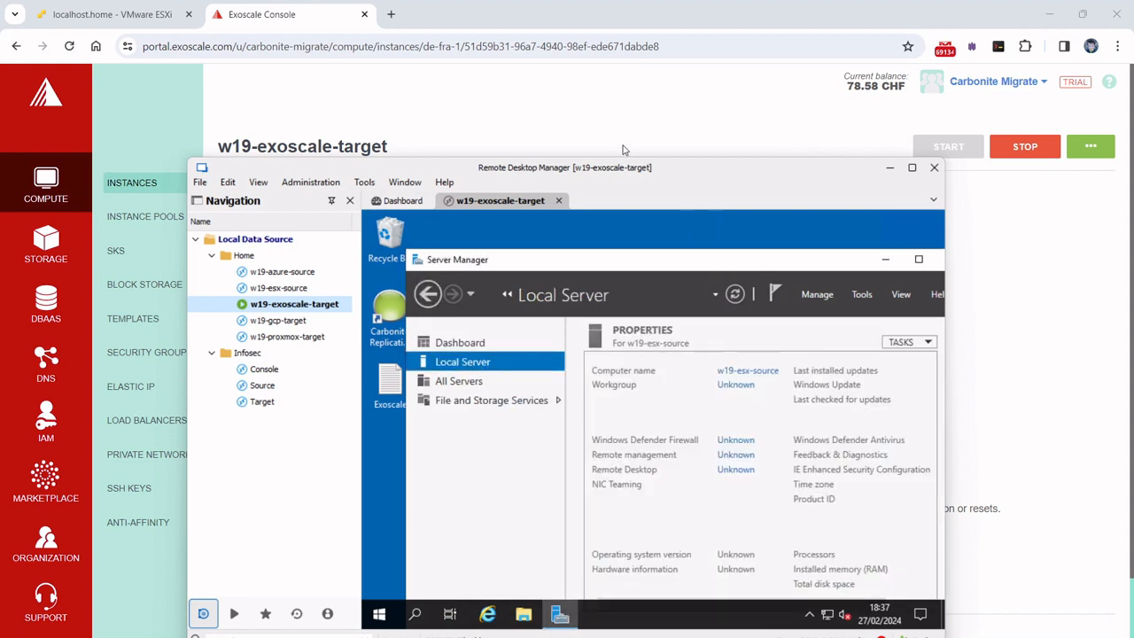
double_click(630, 168)
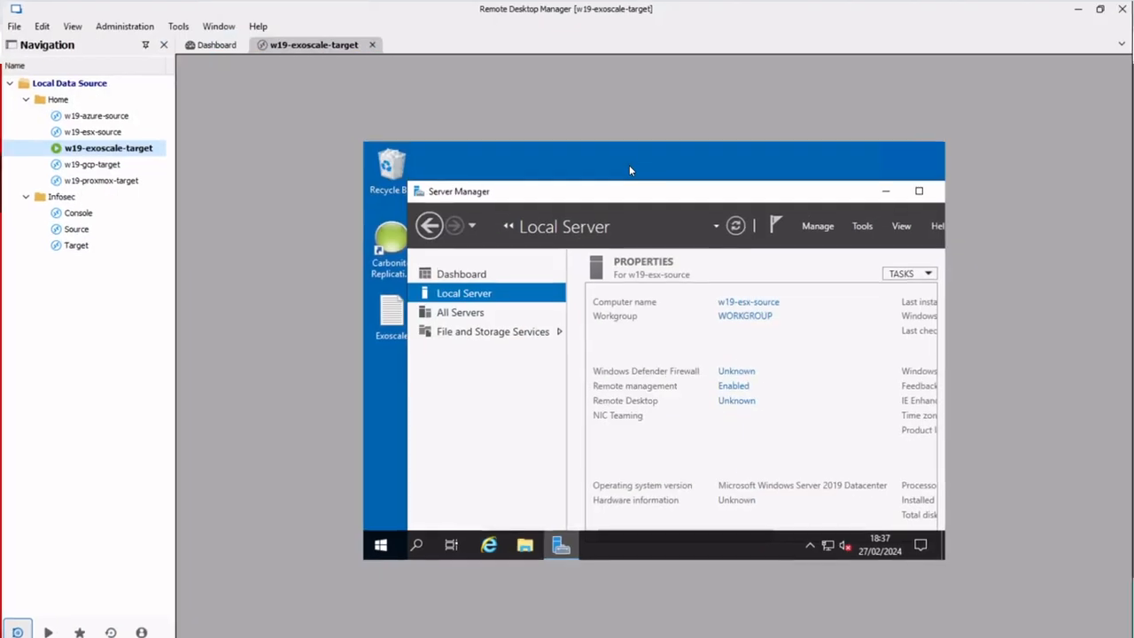
right_click(94, 146)
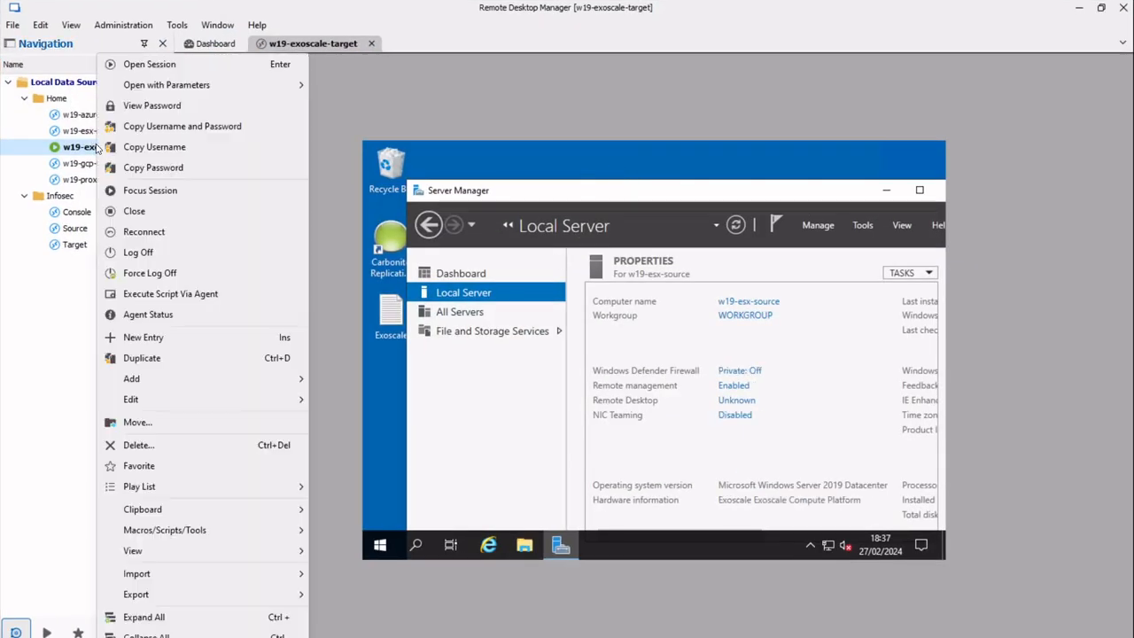
left_click(154, 232)
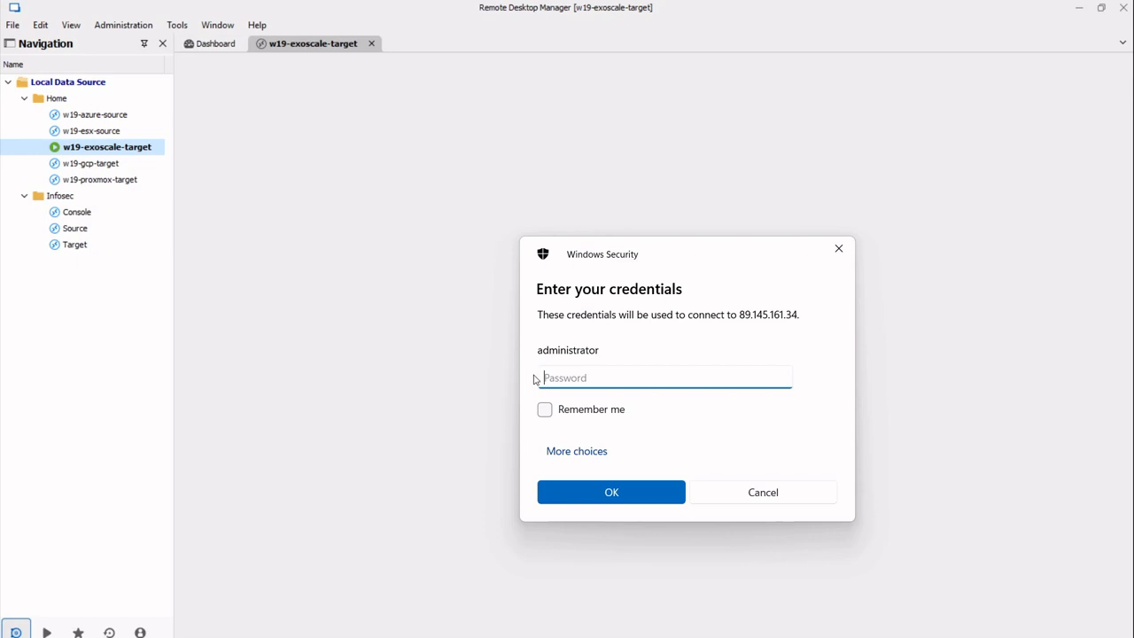
type("a*********")
key("Return")
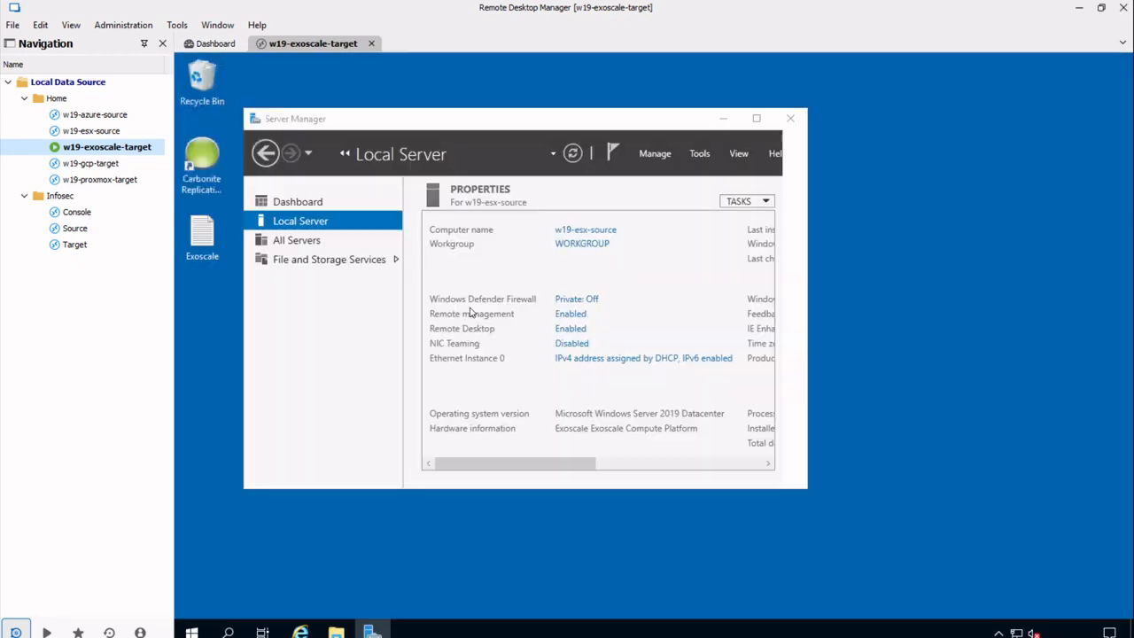
left_click(207, 252)
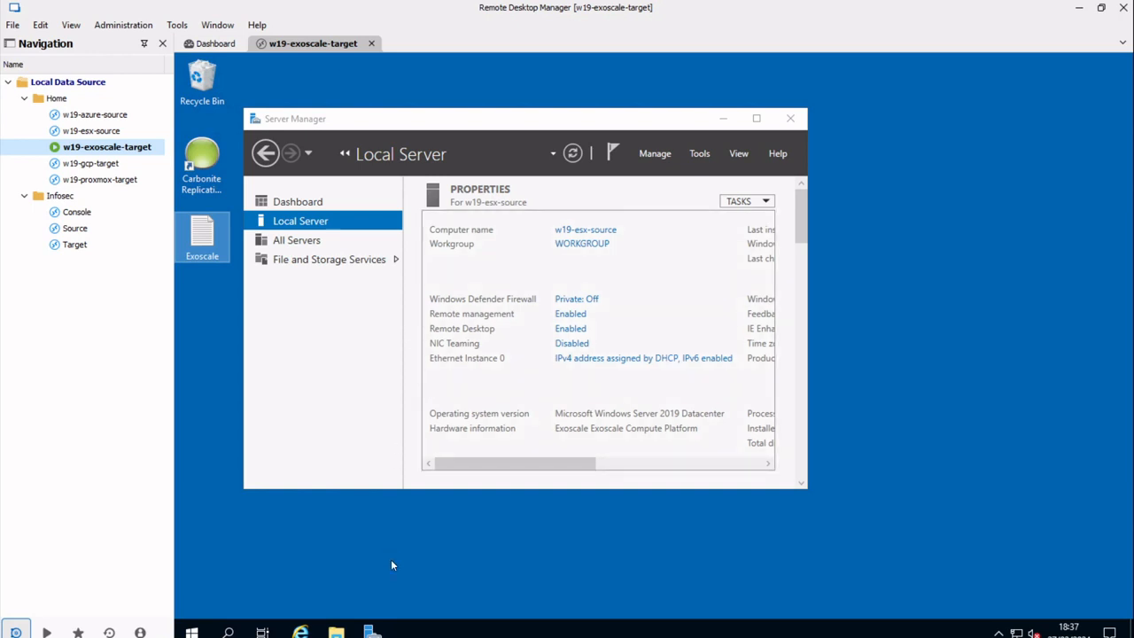
double_click(192, 236)
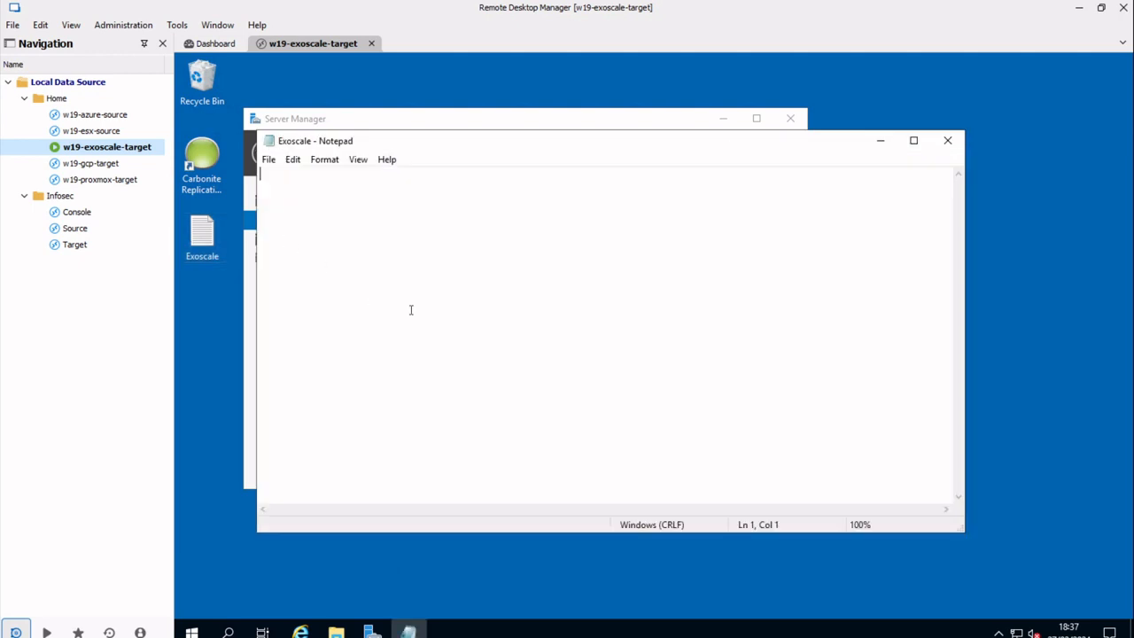
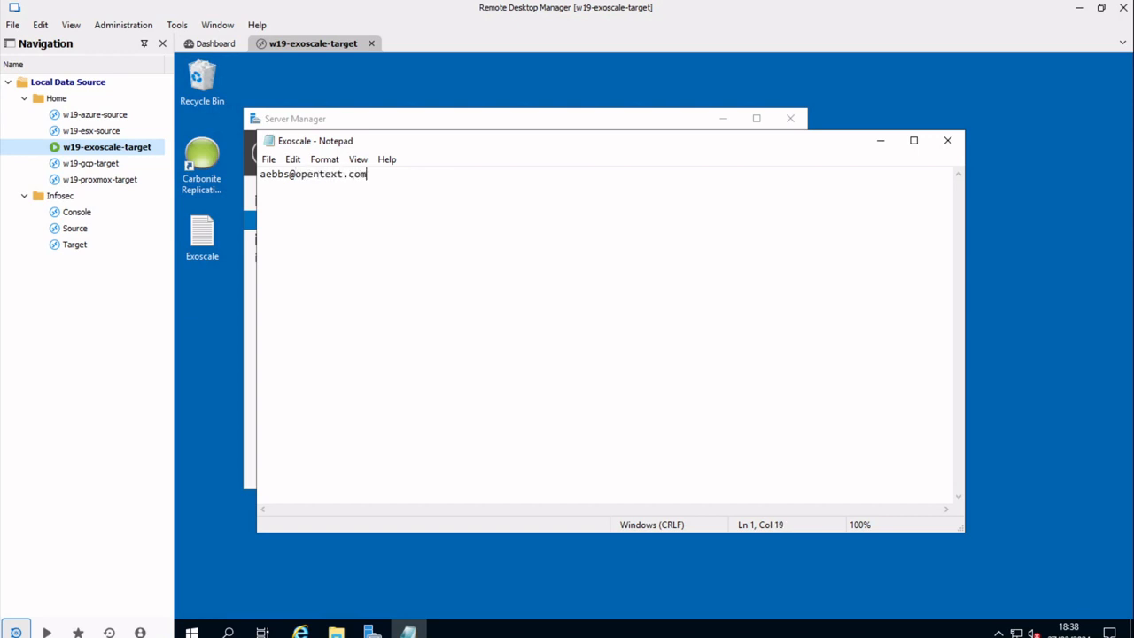
key("Return")
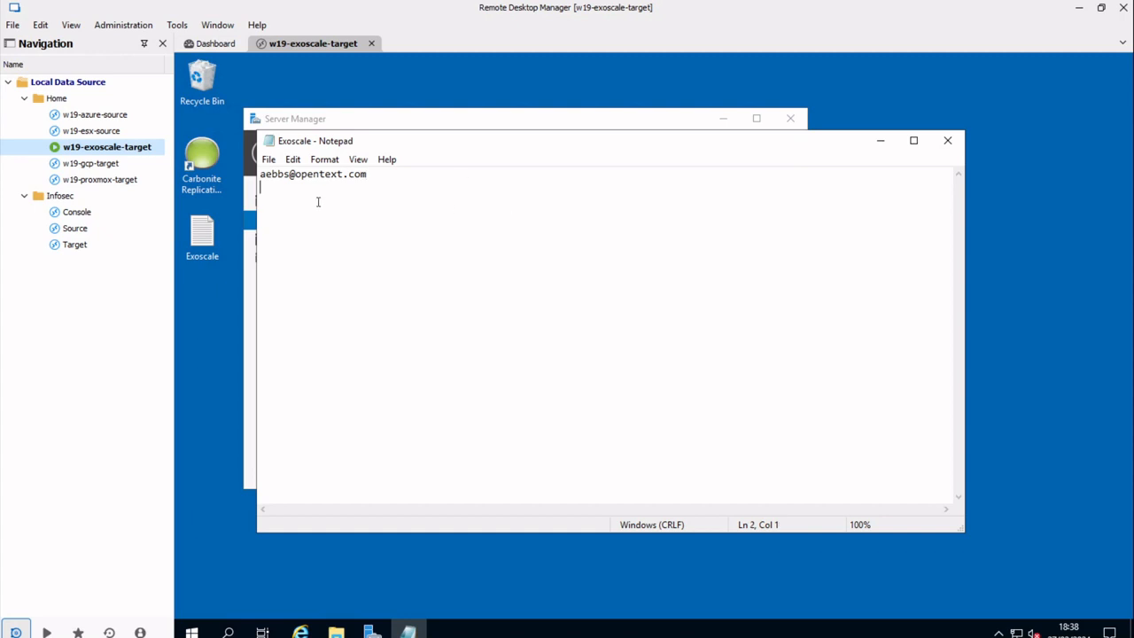